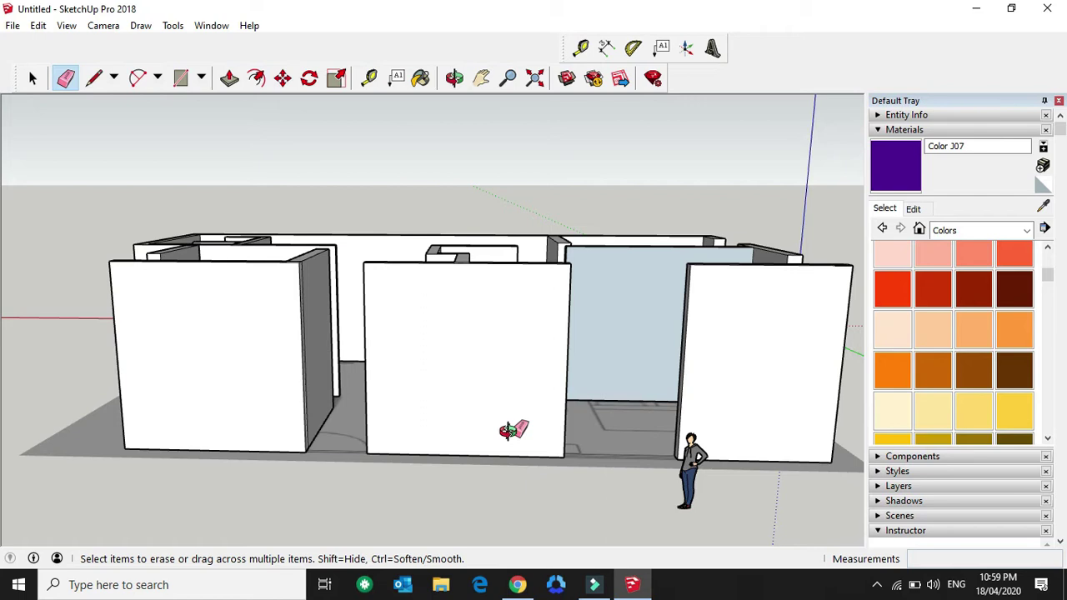
# Step: Orbit the model to view the walls from above and from the front
pyautogui.press('o')
pyautogui.moveTo(443, 357)
pyautogui.mouseDown()
pyautogui.moveTo(467, 453)
pyautogui.moveTo(442, 410)
pyautogui.moveTo(474, 362)
pyautogui.moveTo(586, 362)
pyautogui.moveTo(451, 357)
pyautogui.moveTo(425, 371)
pyautogui.moveTo(593, 386)
pyautogui.moveTo(655, 407)
pyautogui.moveTo(324, 469)
pyautogui.moveTo(424, 465)
pyautogui.mouseUp()
pyautogui.moveTo(496, 451)
pyautogui.mouseDown()
pyautogui.moveTo(603, 398)
pyautogui.moveTo(600, 357)
pyautogui.moveTo(620, 377)
pyautogui.mouseUp()
pyautogui.moveTo(399, 388)
pyautogui.mouseDown()
pyautogui.moveTo(453, 348)
pyautogui.moveTo(619, 369)
pyautogui.moveTo(402, 364)
pyautogui.mouseUp()
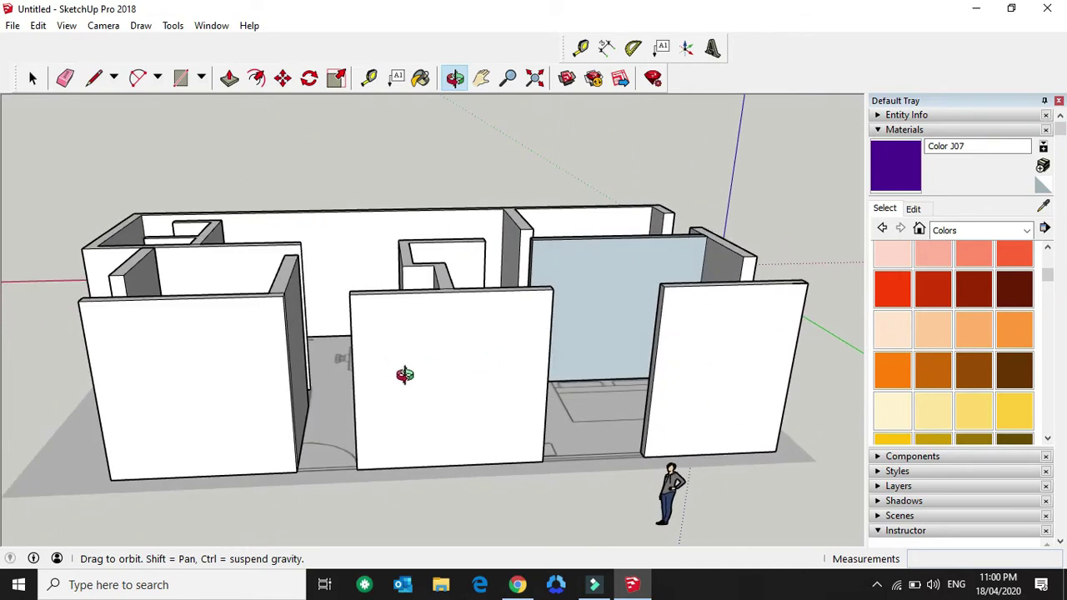
pyautogui.moveTo(447, 386)
pyautogui.mouseDown()
pyautogui.moveTo(433, 350)
pyautogui.moveTo(469, 372)
pyautogui.moveTo(417, 378)
pyautogui.moveTo(442, 358)
pyautogui.moveTo(440, 345)
pyautogui.mouseUp()
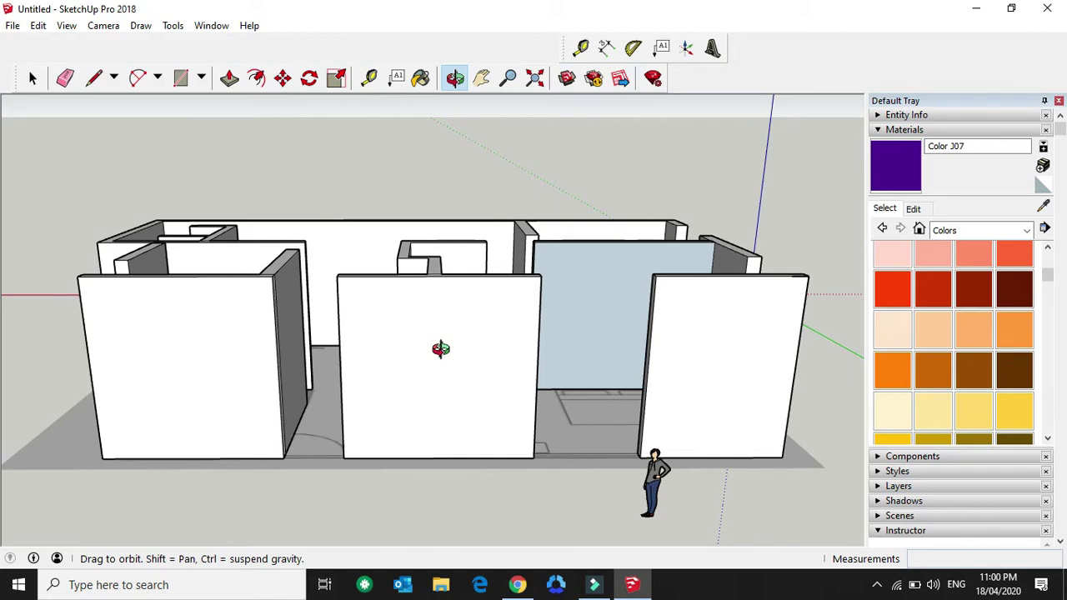
# Step: Place a tape-measure guide up from the bottom edge of the middle front wall
pyautogui.scroll(5, 441, 349)
pyautogui.press('h')
pyautogui.moveTo(709, 333)
pyautogui.mouseDown()
pyautogui.moveTo(530, 368)
pyautogui.moveTo(591, 357)
pyautogui.mouseUp()
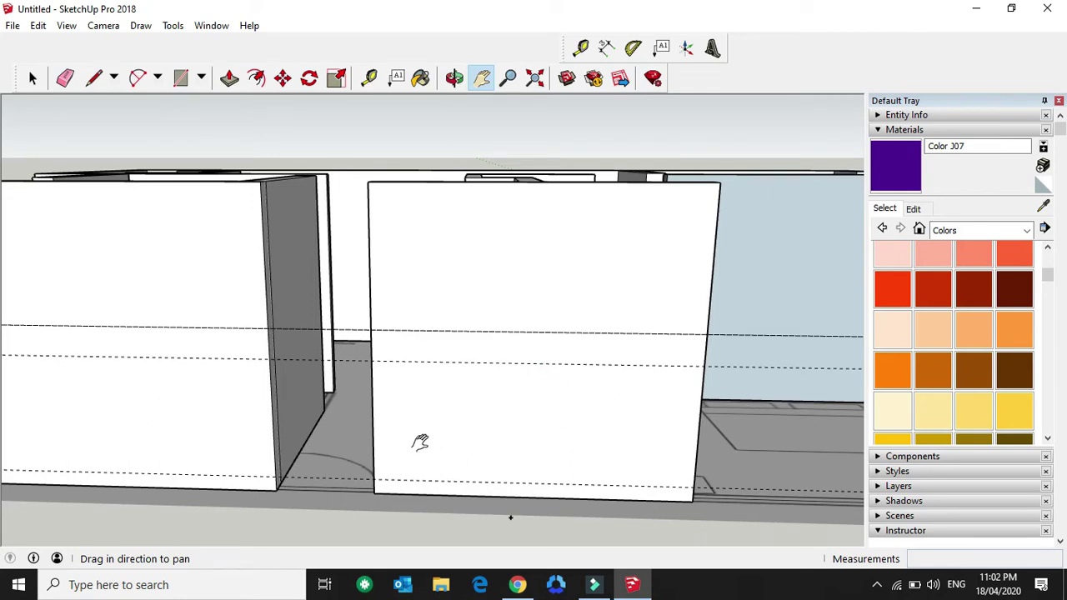
pyautogui.moveTo(420, 441); pyautogui.dragTo(448, 420)
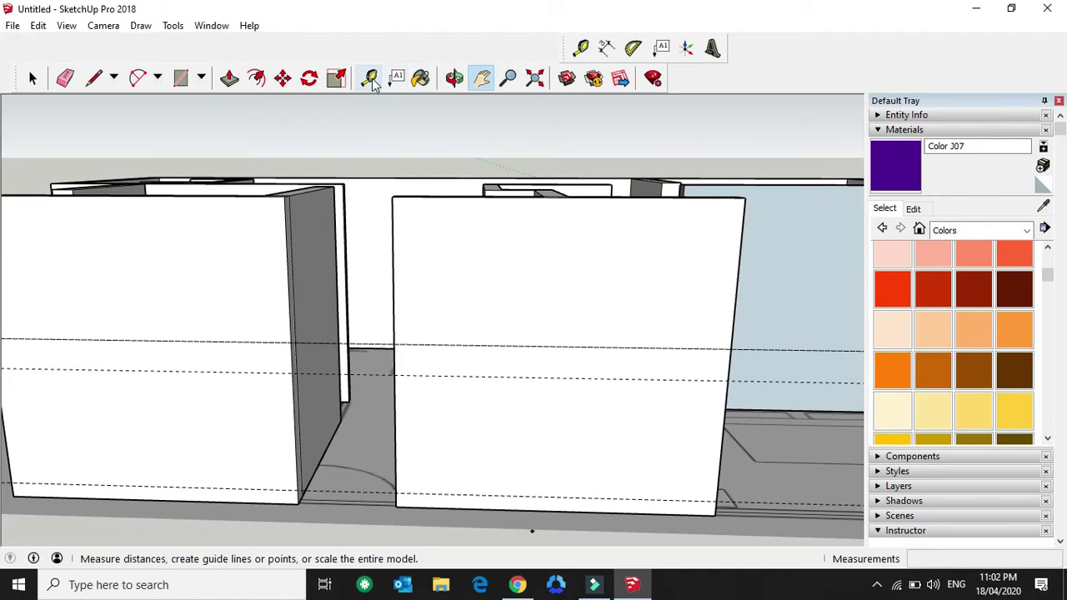
pyautogui.click(370, 78)
pyautogui.click(481, 508)
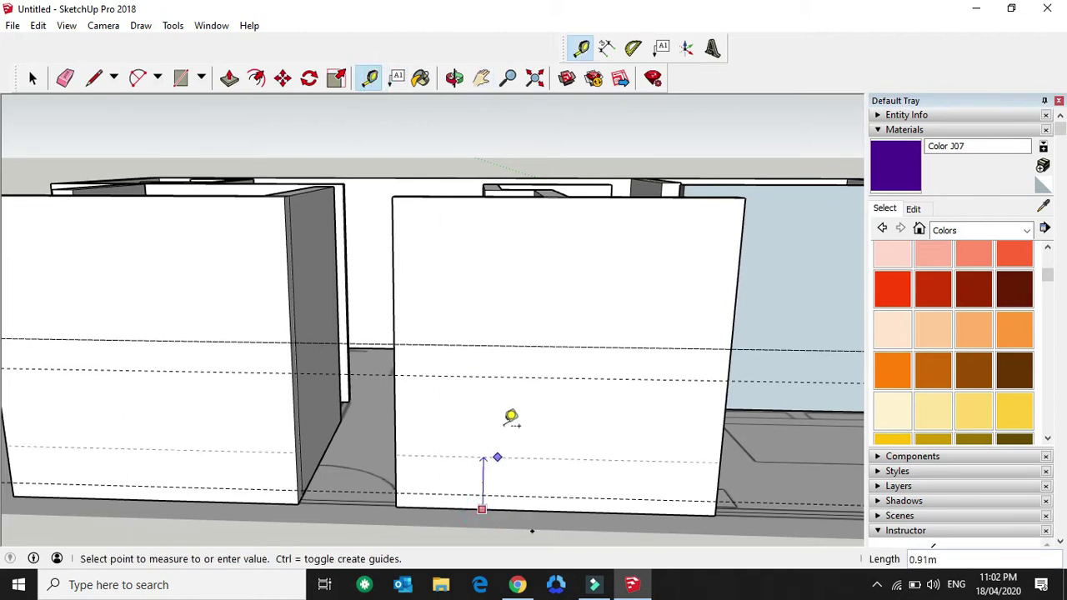
pyautogui.click(498, 345)
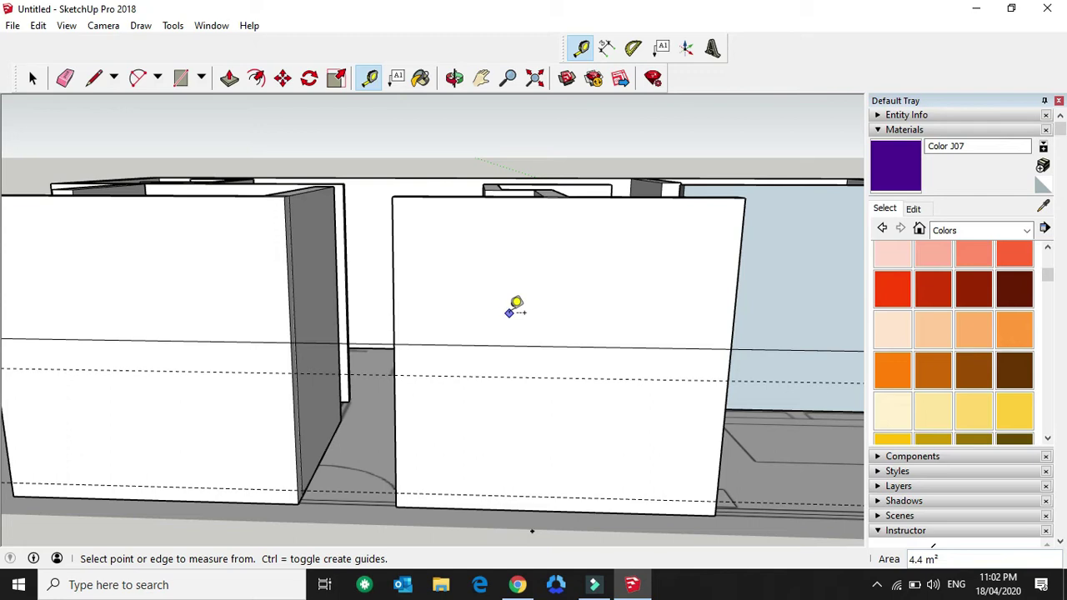
pyautogui.click(229, 78)
# Step: Push/pull the first wall face up by 2.25 m
pyautogui.press('o')
pyautogui.moveTo(525, 288)
pyautogui.mouseDown()
pyautogui.moveTo(554, 360)
pyautogui.moveTo(438, 370)
pyautogui.mouseUp()
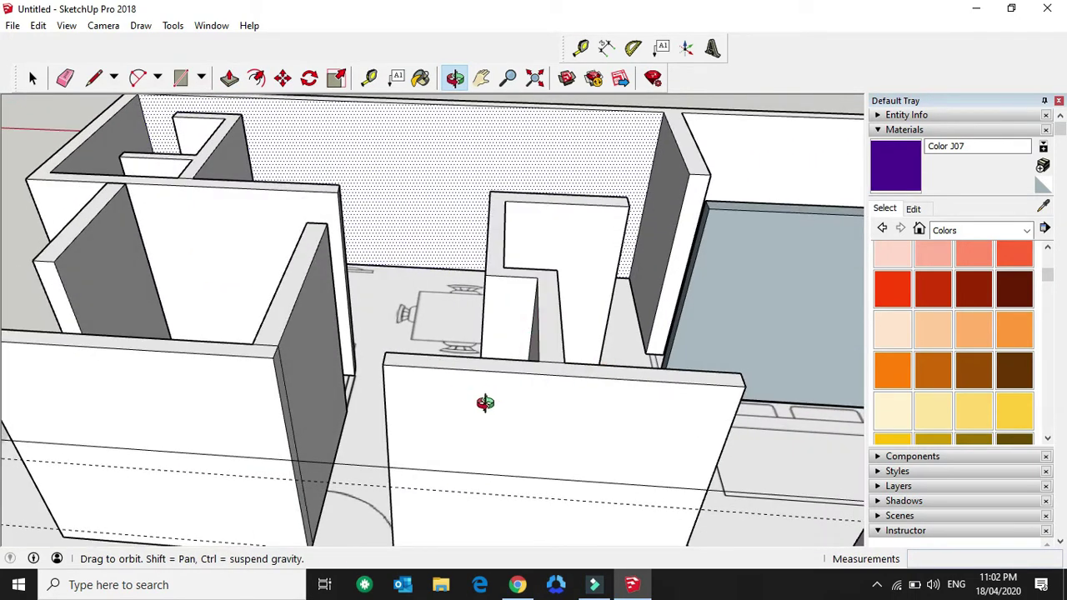
pyautogui.moveTo(313, 373)
pyautogui.mouseDown()
pyautogui.moveTo(281, 316)
pyautogui.moveTo(231, 284)
pyautogui.moveTo(375, 274)
pyautogui.moveTo(423, 244)
pyautogui.moveTo(405, 235)
pyautogui.moveTo(382, 263)
pyautogui.moveTo(311, 114)
pyautogui.mouseUp()
pyautogui.click(229, 78)
pyautogui.click(506, 421)
pyautogui.write('2.25')
pyautogui.press('Return')
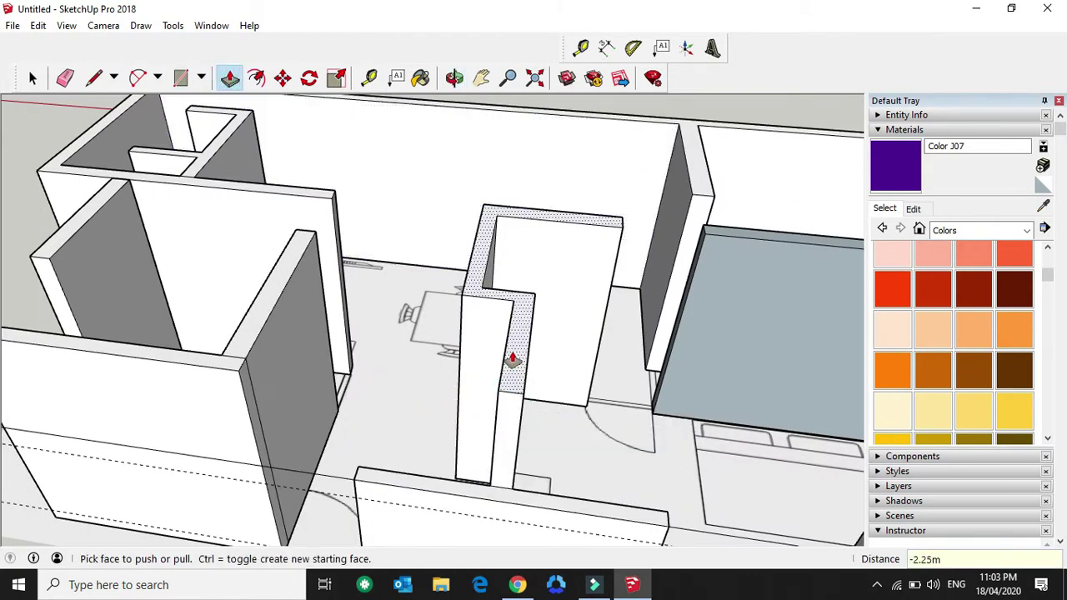
# Step: Pull the front wall's top face 2.25 m and repeat on another face
pyautogui.click(513, 361)
pyautogui.click(542, 379)
pyautogui.write('2.')
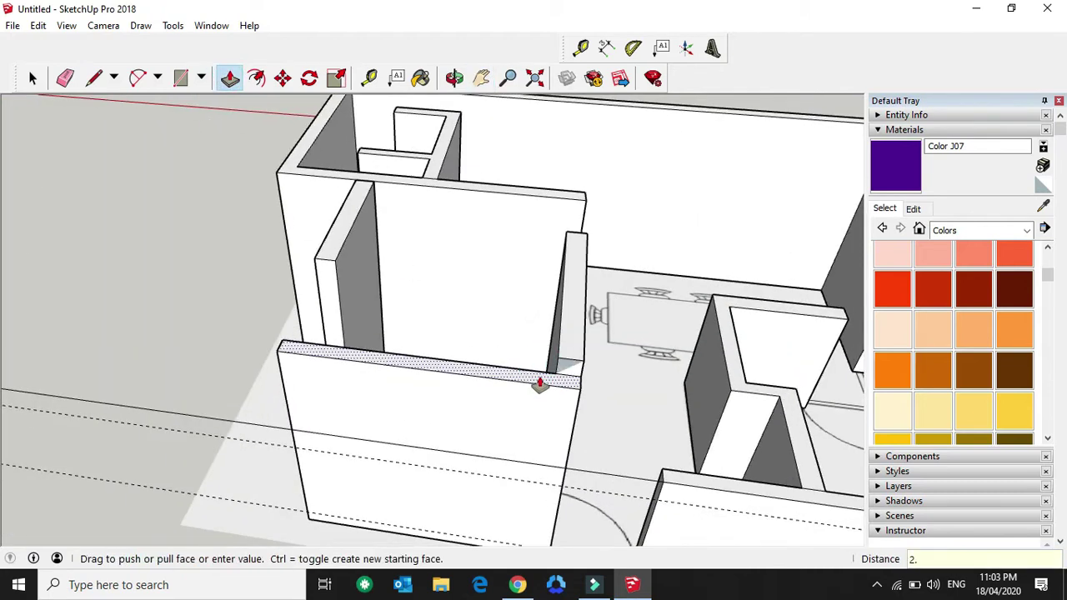
pyautogui.write('25')
pyautogui.press('Return')
pyautogui.click(572, 312)
# Step: Push/pull the partition wall's top face by a distance of 2
pyautogui.press('o')
pyautogui.moveTo(515, 353); pyautogui.dragTo(333, 250)
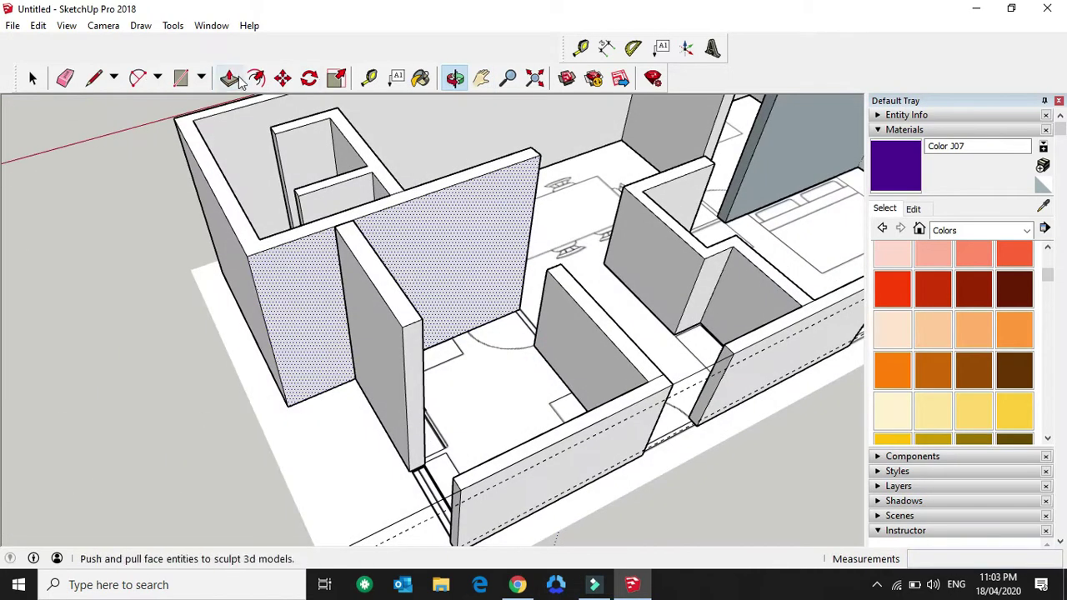
pyautogui.click(229, 77)
pyautogui.click(371, 271)
pyautogui.write('2')
pyautogui.press('Return')
pyautogui.moveTo(330, 250)
pyautogui.keyDown('shift'); pyautogui.mouseDown(button='middle')
pyautogui.moveTo(390, 338)
pyautogui.moveTo(615, 353)
pyautogui.mouseUp(button='middle'); pyautogui.keyUp('shift')
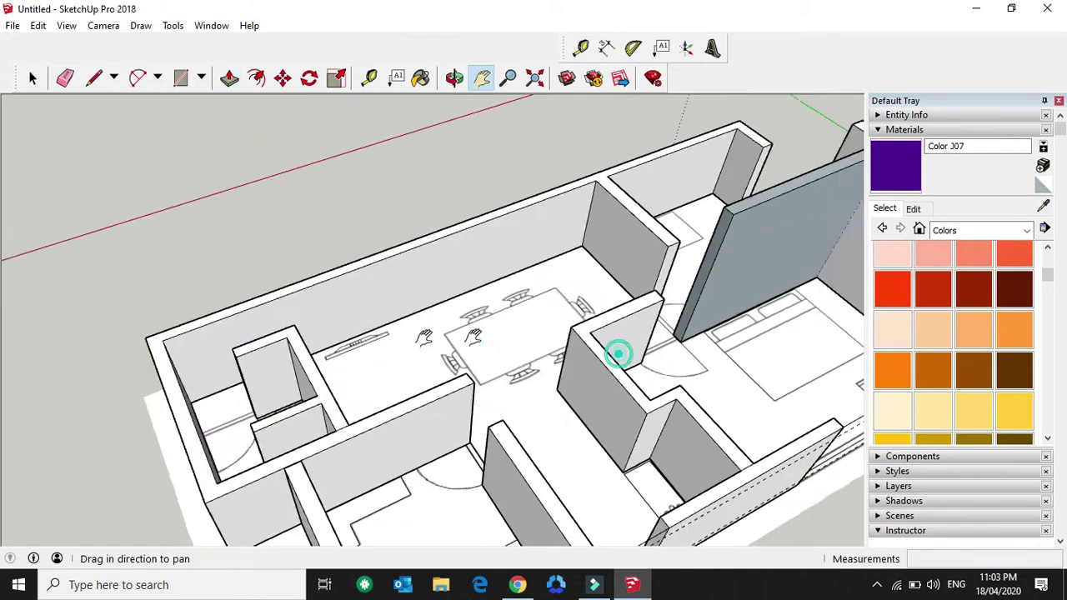
pyautogui.write('2')
pyautogui.press('Return')
# Step: Push the right wall and front wall tops down by 2.25 m
pyautogui.click(546, 225)
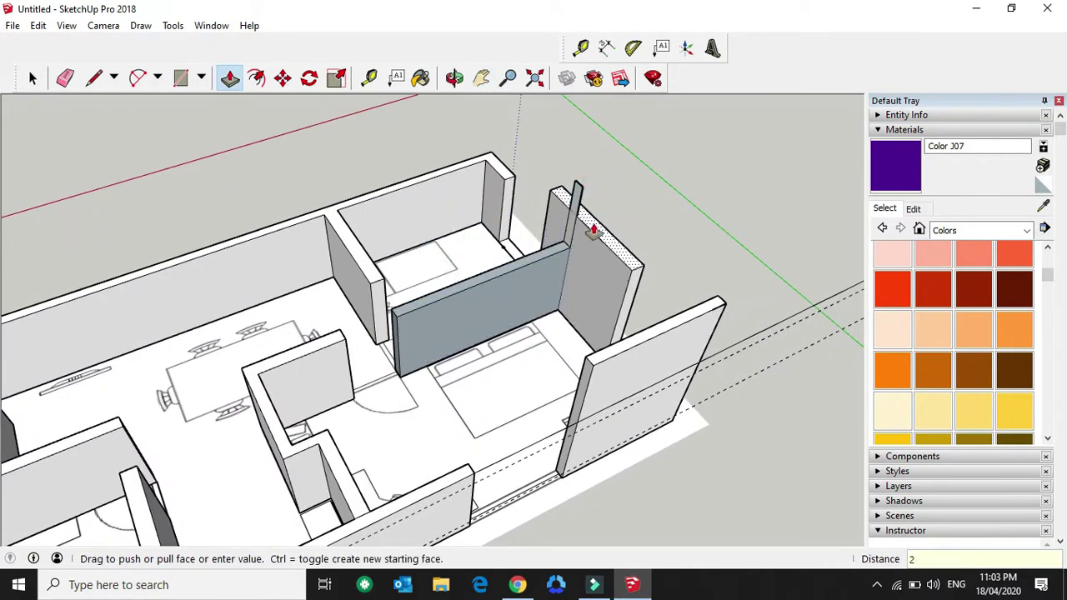
pyautogui.click(598, 243)
pyautogui.click(659, 329)
pyautogui.click(626, 283)
# Step: Erase the thin standing wall sliver
pyautogui.press('e')
pyautogui.scroll(2, 627, 284)
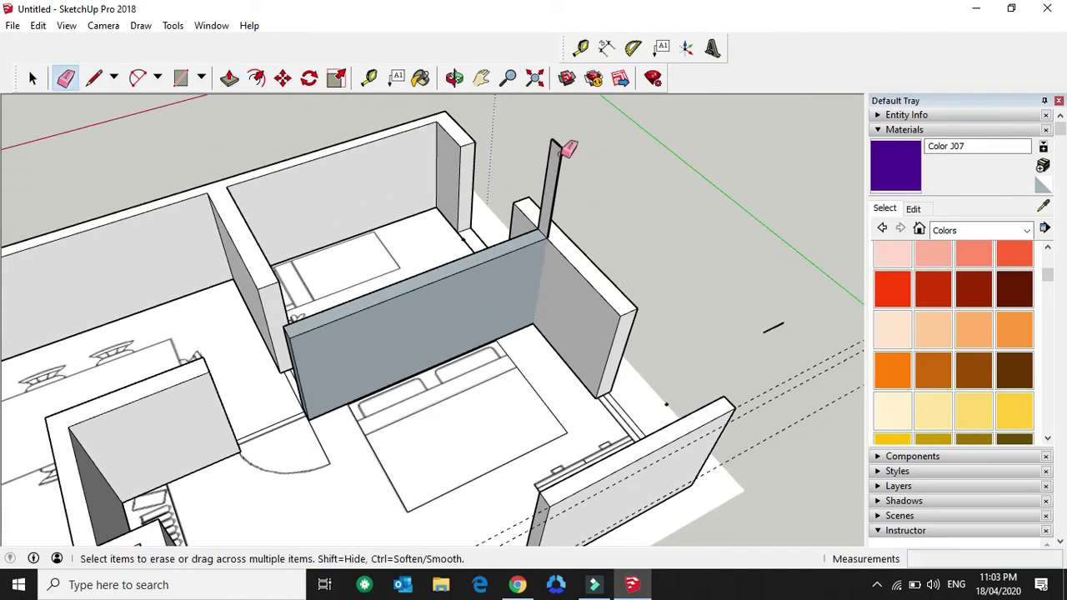
pyautogui.click(558, 143)
pyautogui.moveTo(779, 317)
pyautogui.mouseDown(button='middle')
pyautogui.moveTo(557, 261)
pyautogui.moveTo(568, 346)
pyautogui.mouseUp(button='middle')
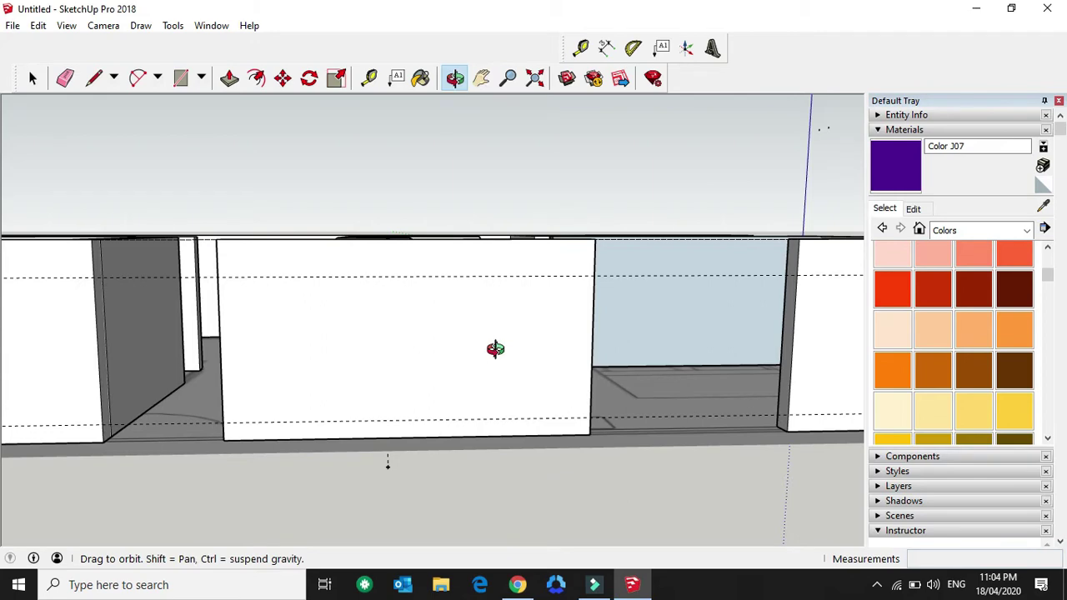
# Step: Place guides 0.25 m, 2.50 m and 2.00 m above the middle front wall's base
pyautogui.moveTo(644, 284)
pyautogui.mouseDown(button='middle')
pyautogui.moveTo(545, 362)
pyautogui.moveTo(562, 376)
pyautogui.moveTo(469, 409)
pyautogui.moveTo(633, 412)
pyautogui.moveTo(626, 393)
pyautogui.moveTo(709, 393)
pyautogui.moveTo(494, 386)
pyautogui.moveTo(535, 386)
pyautogui.mouseUp(button='middle')
pyautogui.moveTo(454, 441); pyautogui.dragTo(460, 421)
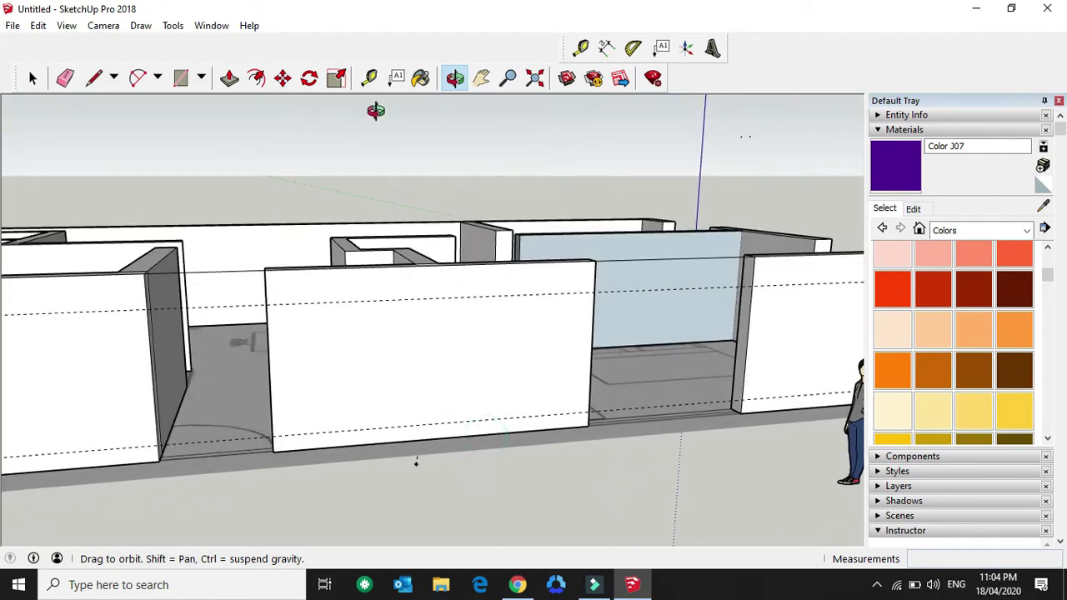
pyautogui.click(369, 77)
pyautogui.click(438, 437)
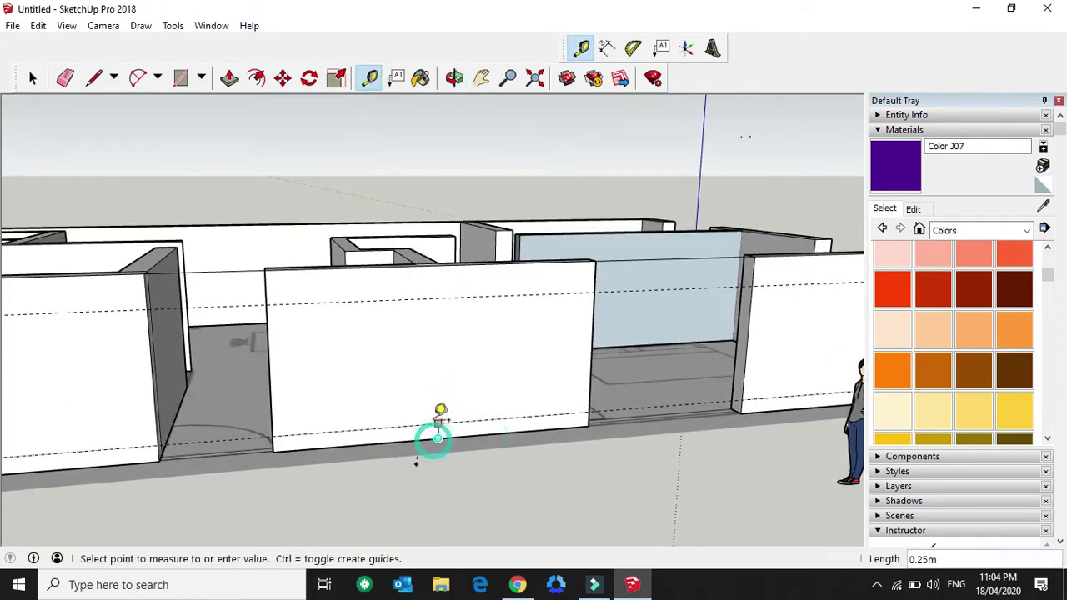
pyautogui.click(439, 423)
pyautogui.click(393, 425)
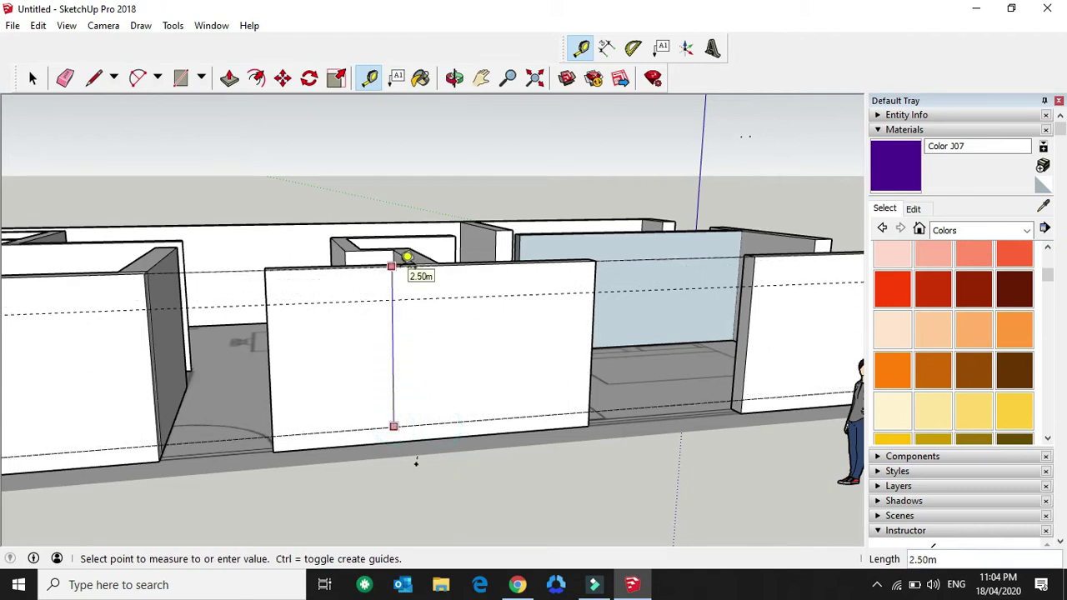
pyautogui.click(406, 257)
pyautogui.click(379, 426)
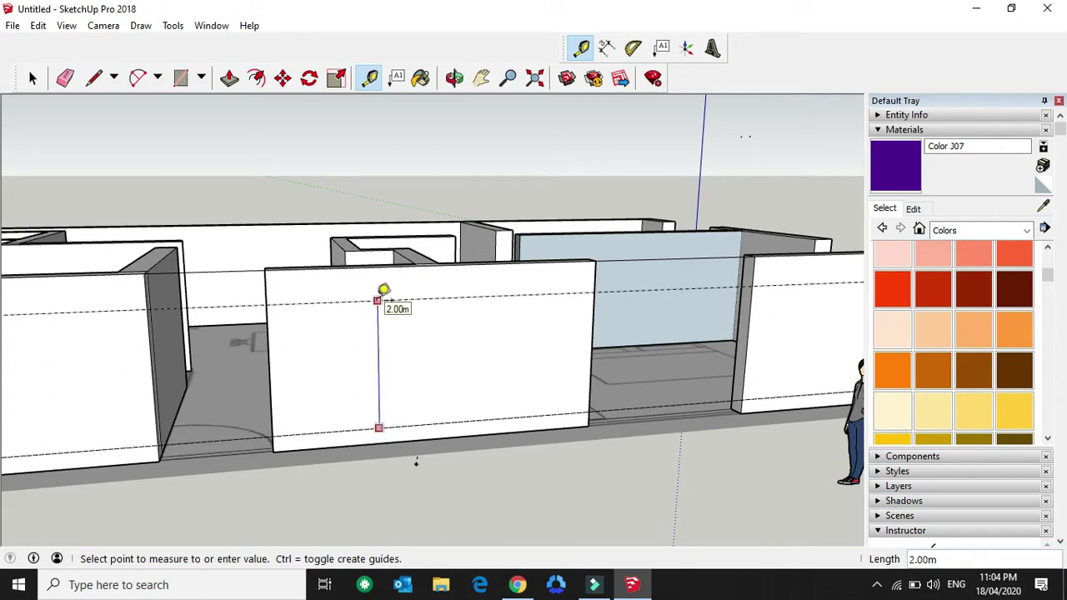
pyautogui.click(383, 290)
# Step: Orbit around the model to review the walls and new guides
pyautogui.press('o')
pyautogui.moveTo(545, 373)
pyautogui.mouseDown()
pyautogui.moveTo(495, 429)
pyautogui.moveTo(498, 350)
pyautogui.moveTo(613, 359)
pyautogui.mouseUp()
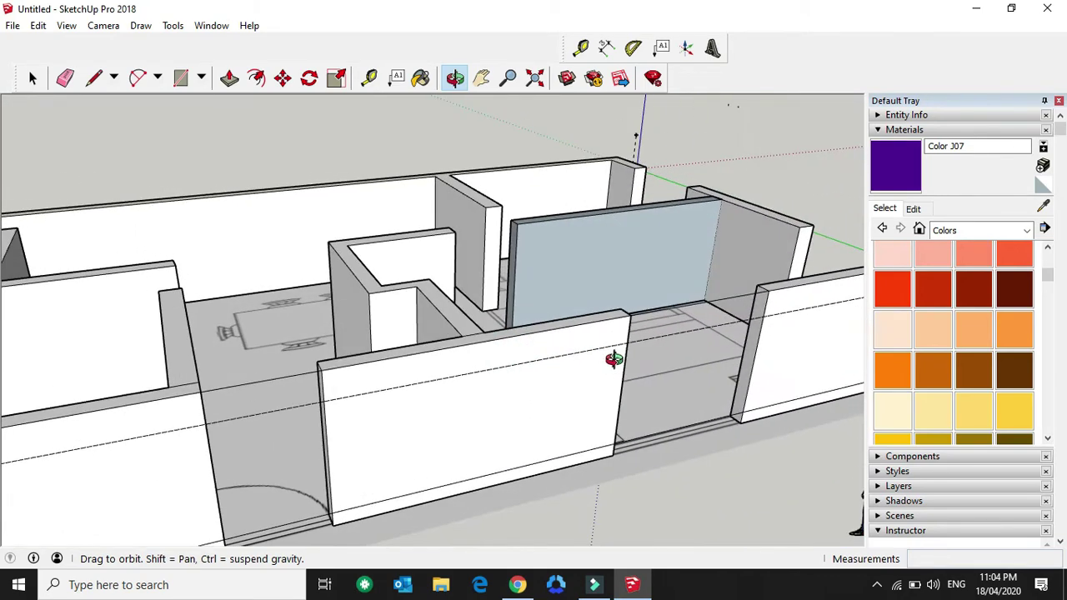
pyautogui.moveTo(594, 406)
pyautogui.mouseDown()
pyautogui.moveTo(564, 358)
pyautogui.moveTo(605, 372)
pyautogui.moveTo(588, 398)
pyautogui.moveTo(526, 418)
pyautogui.mouseUp()
pyautogui.moveTo(406, 431)
pyautogui.mouseDown()
pyautogui.moveTo(529, 412)
pyautogui.moveTo(543, 378)
pyautogui.moveTo(605, 374)
pyautogui.moveTo(493, 397)
pyautogui.moveTo(367, 464)
pyautogui.moveTo(380, 450)
pyautogui.mouseUp()
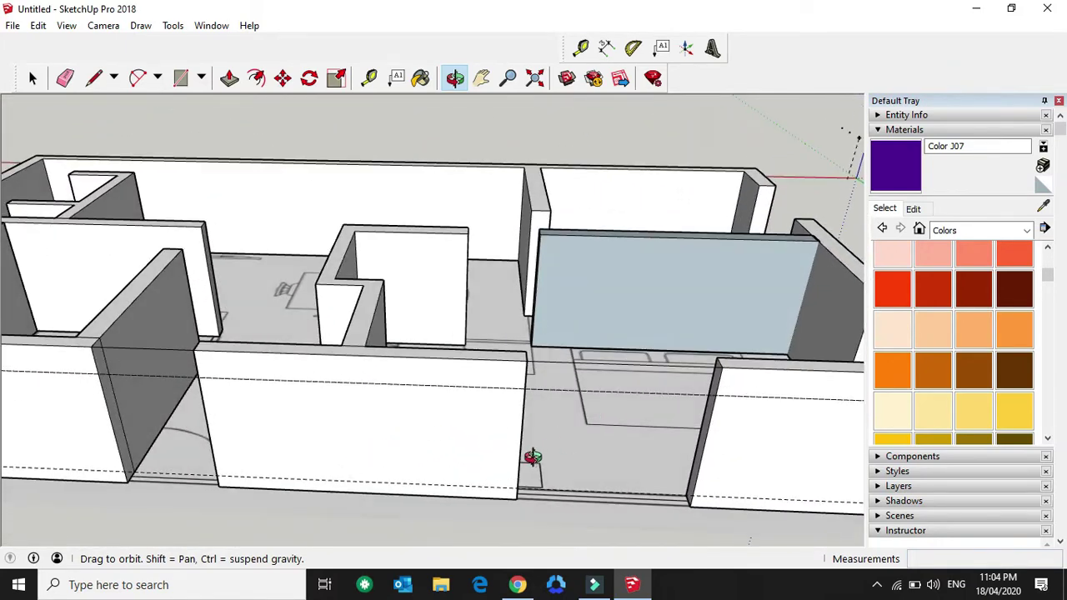
pyautogui.moveTo(314, 413)
pyautogui.mouseDown()
pyautogui.moveTo(386, 412)
pyautogui.moveTo(559, 372)
pyautogui.moveTo(505, 393)
pyautogui.moveTo(453, 454)
pyautogui.moveTo(507, 441)
pyautogui.moveTo(501, 424)
pyautogui.moveTo(458, 455)
pyautogui.moveTo(296, 368)
pyautogui.moveTo(632, 370)
pyautogui.moveTo(548, 317)
pyautogui.moveTo(374, 355)
pyautogui.moveTo(465, 392)
pyautogui.moveTo(495, 501)
pyautogui.moveTo(470, 503)
pyautogui.mouseUp()
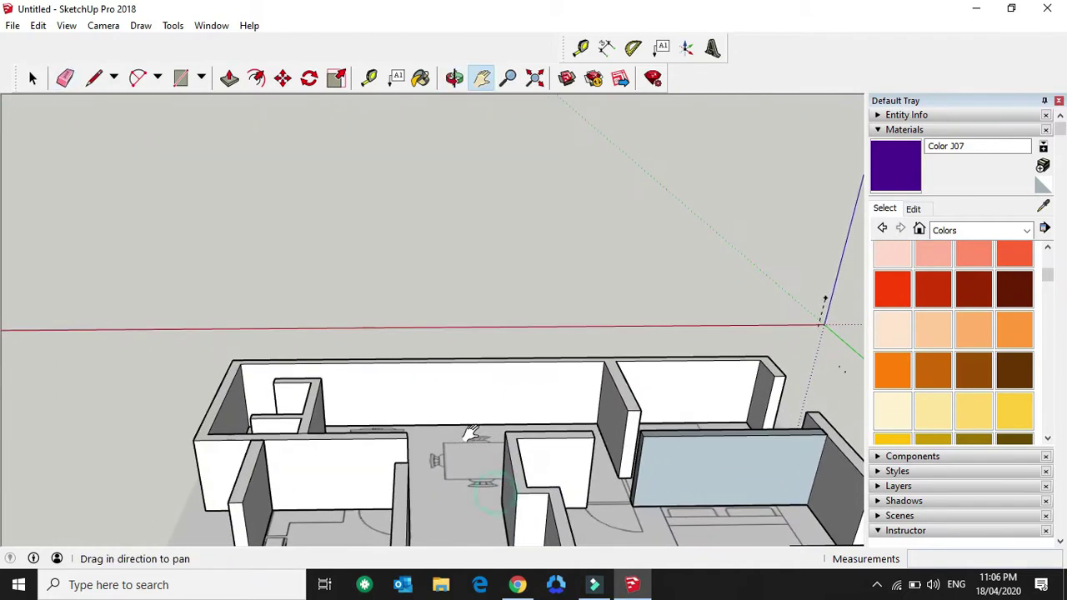
# Step: Place a guide 0.25 m out from the bottom edge of the long back wall
pyautogui.scroll(5, 480, 432)
pyautogui.scroll(2, 478, 433)
pyautogui.scroll(2, 433, 408)
pyautogui.scroll(2, 417, 392)
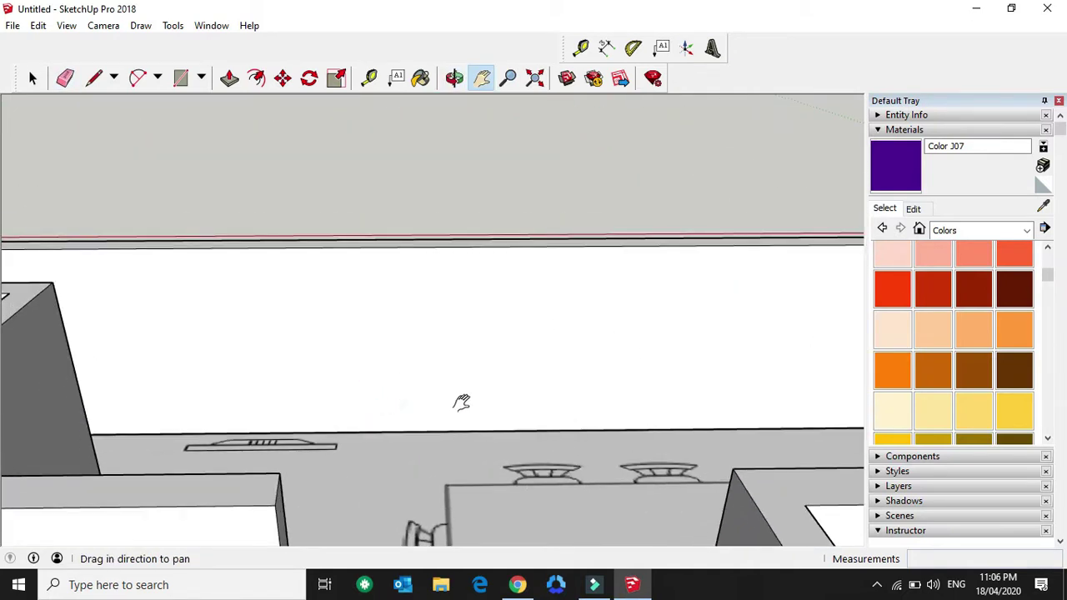
pyautogui.scroll(2, 476, 421)
pyautogui.moveTo(495, 449); pyautogui.dragTo(505, 455)
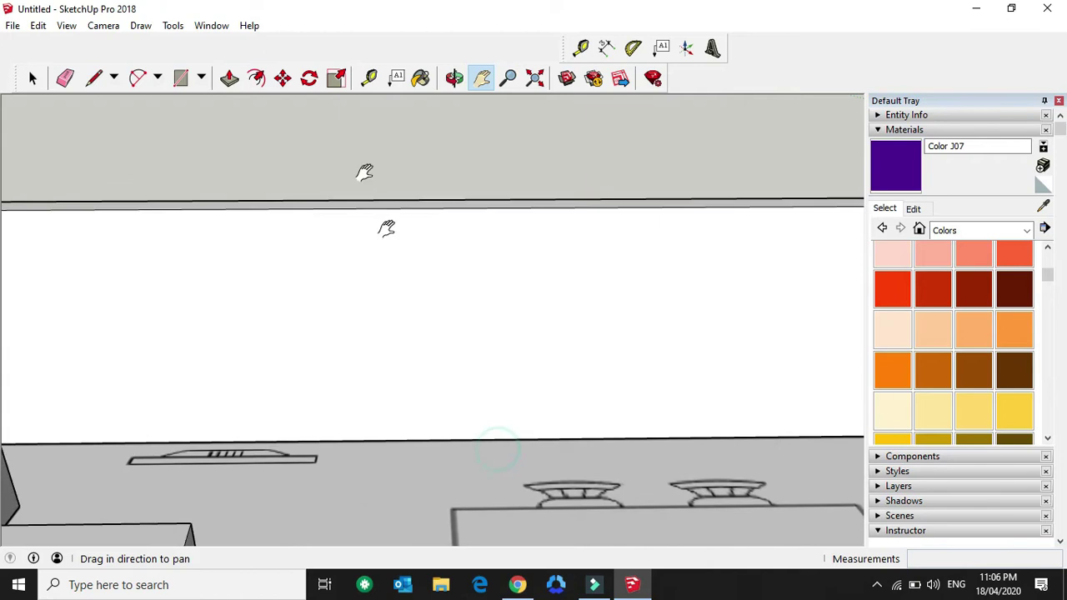
pyautogui.click(370, 79)
pyautogui.scroll(2, 417, 352)
pyautogui.scroll(2, 481, 460)
pyautogui.moveTo(470, 465); pyautogui.dragTo(447, 341, button='middle')
pyautogui.click(369, 77)
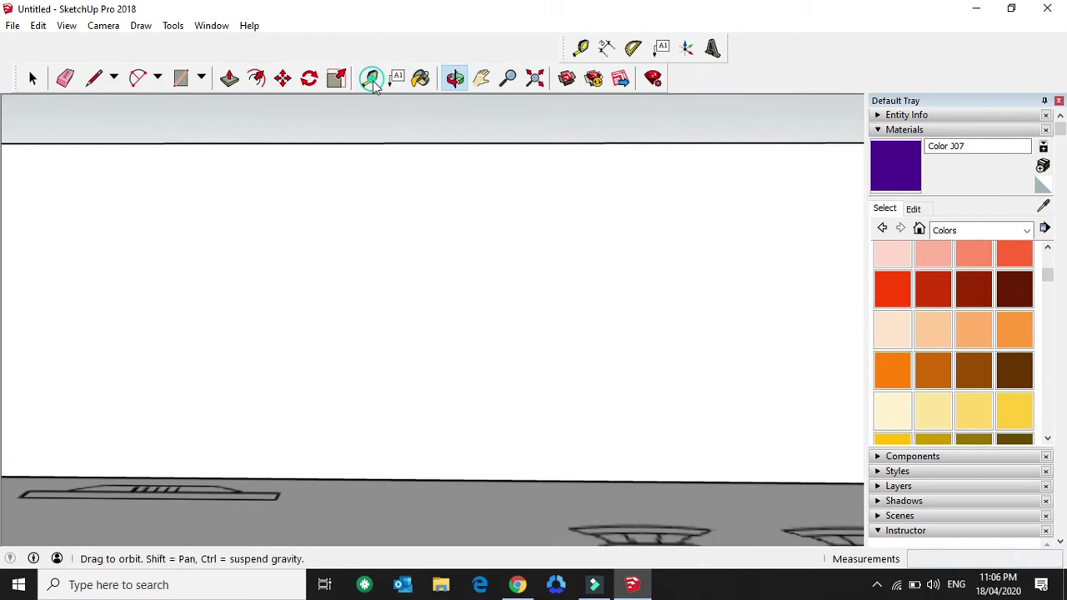
pyautogui.click(450, 480)
pyautogui.write('.25')
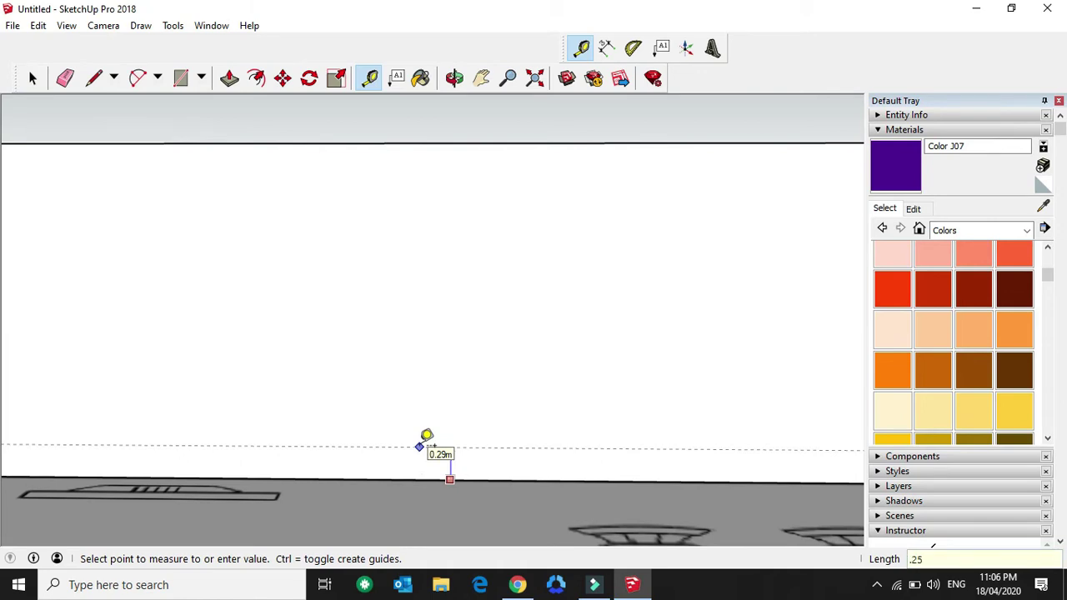
pyautogui.press('Return')
pyautogui.moveTo(427, 435)
pyautogui.keyDown('shift'); pyautogui.mouseDown(button='middle')
pyautogui.moveTo(508, 454)
pyautogui.moveTo(509, 429)
pyautogui.moveTo(429, 425)
pyautogui.moveTo(406, 439)
pyautogui.moveTo(311, 241)
pyautogui.mouseUp(button='middle'); pyautogui.keyUp('shift')
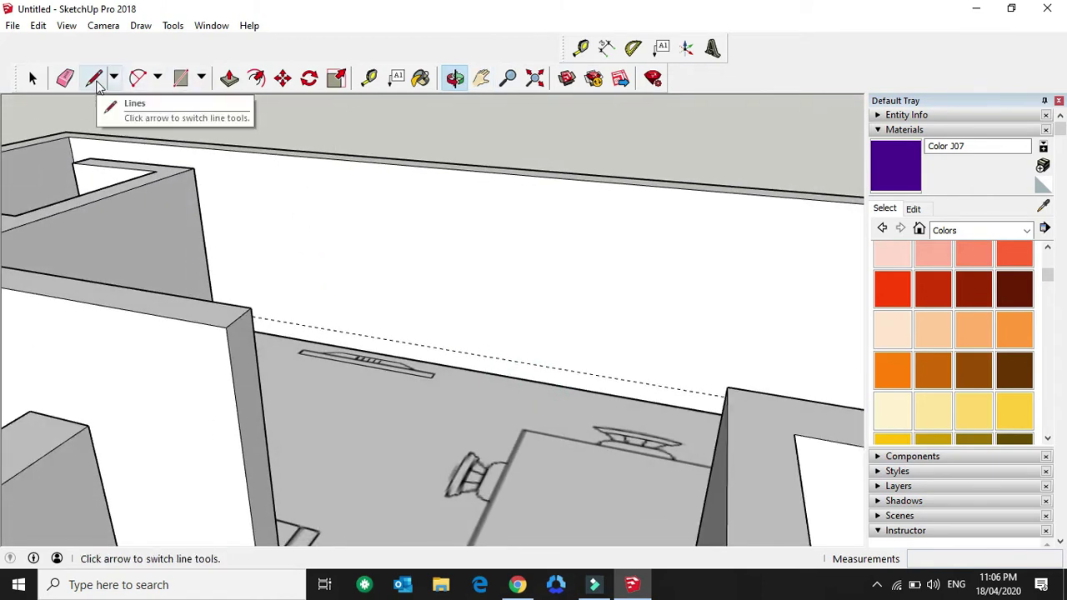
# Step: Draw a line along the guide to close off a strip at the back wall's base
pyautogui.click(93, 77)
pyautogui.moveTo(166, 161)
pyautogui.keyDown('shift'); pyautogui.mouseDown(button='middle')
pyautogui.moveTo(194, 317)
pyautogui.moveTo(100, 272)
pyautogui.moveTo(122, 286)
pyautogui.moveTo(269, 309)
pyautogui.moveTo(230, 371)
pyautogui.moveTo(270, 344)
pyautogui.moveTo(341, 331)
pyautogui.mouseUp(button='middle'); pyautogui.keyUp('shift')
pyautogui.click(94, 78)
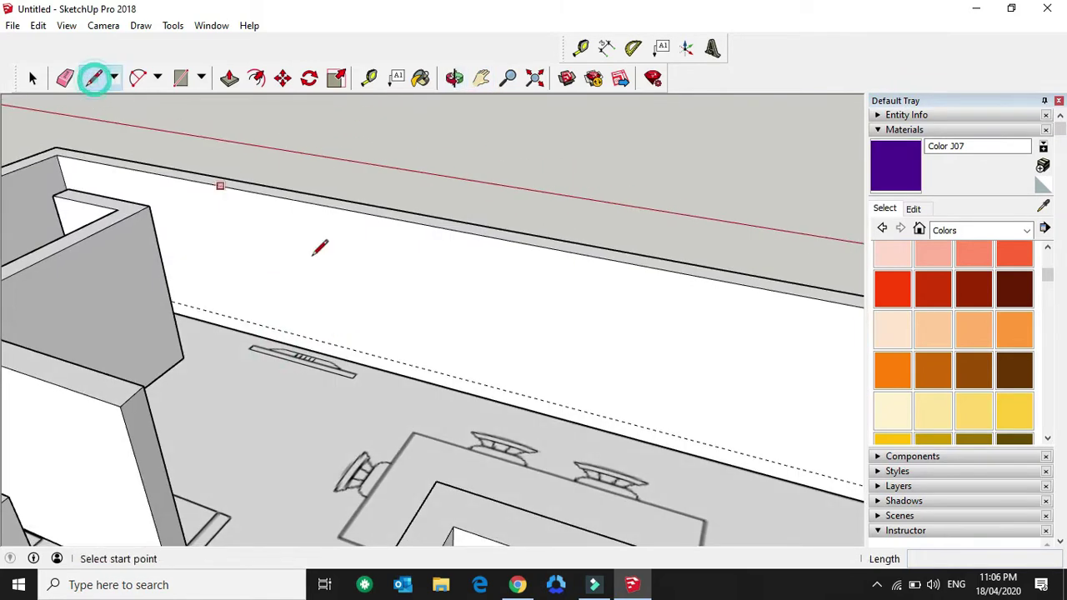
pyautogui.moveTo(447, 386)
pyautogui.mouseDown(button='middle')
pyautogui.moveTo(488, 386)
pyautogui.moveTo(633, 285)
pyautogui.mouseUp(button='middle')
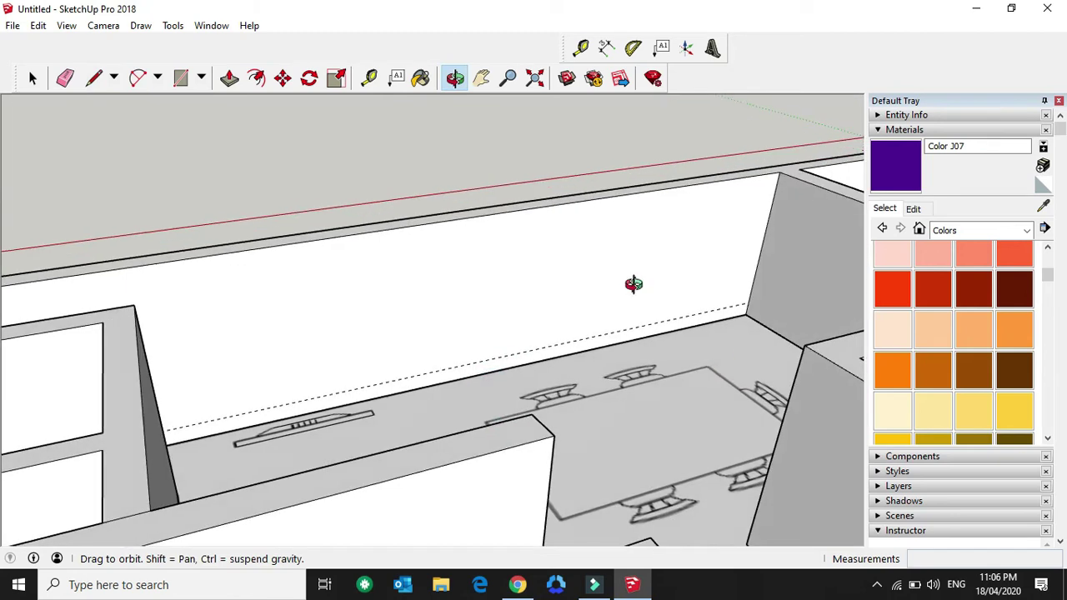
pyautogui.click(94, 78)
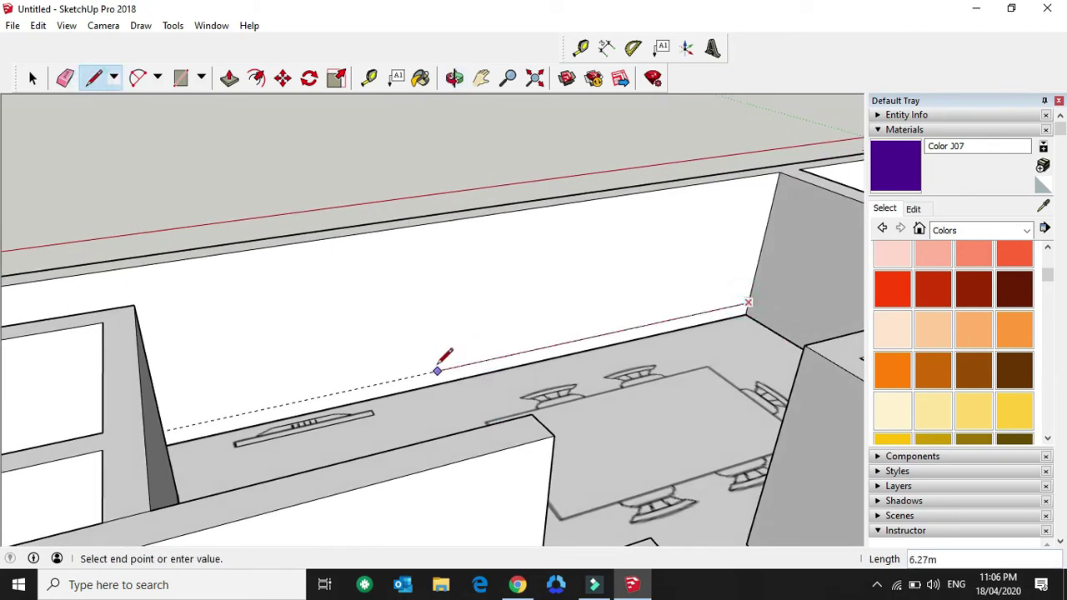
pyautogui.keyDown('shift'); pyautogui.moveTo(436, 357); pyautogui.dragTo(661, 306, button='middle'); pyautogui.keyUp('shift')
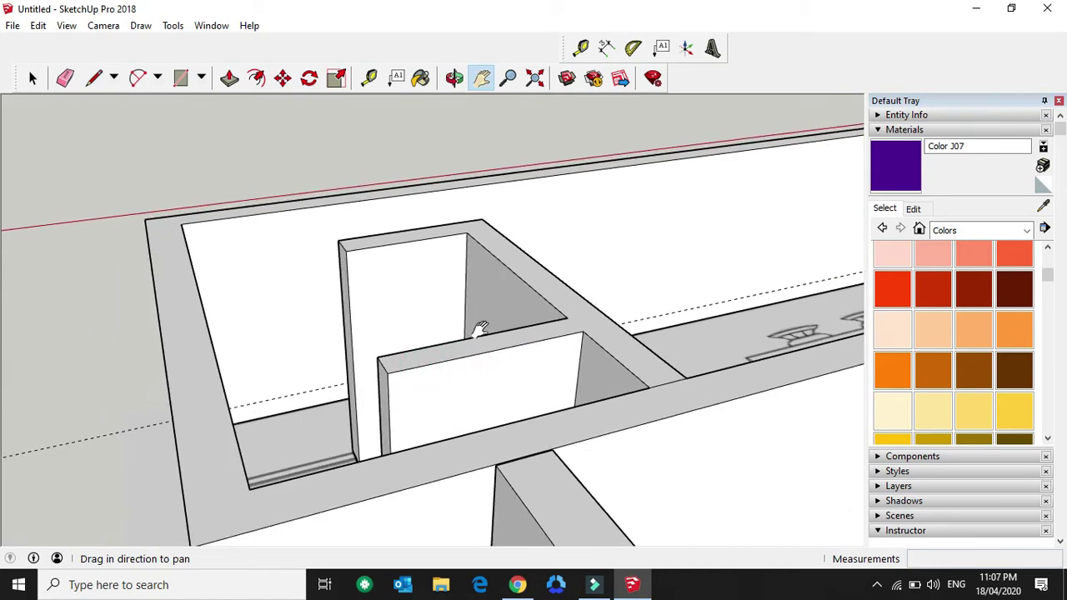
pyautogui.moveTo(476, 326); pyautogui.dragTo(367, 361, button='middle')
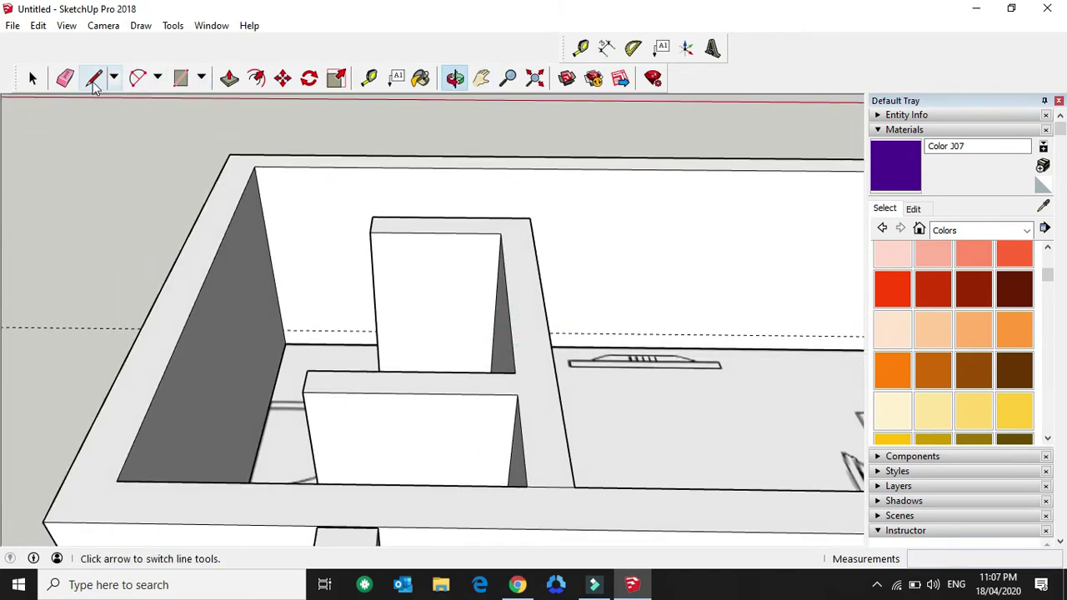
pyautogui.click(94, 78)
pyautogui.press('Escape')
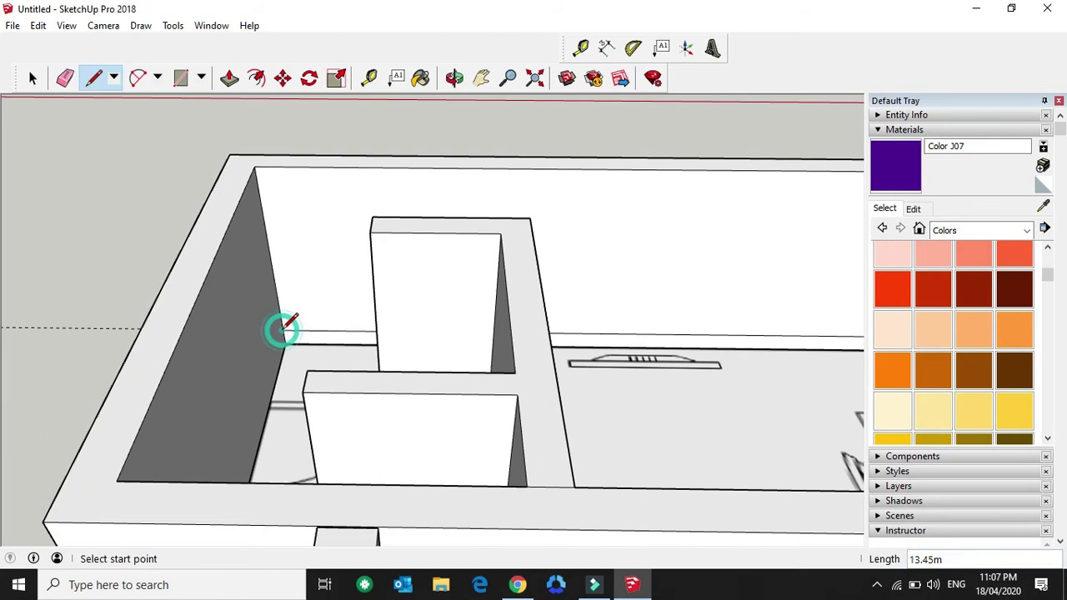
# Step: Push/pull the strip up to the 3.20 m wall top
pyautogui.press('p')
pyautogui.moveTo(281, 328); pyautogui.dragTo(546, 317, button='middle')
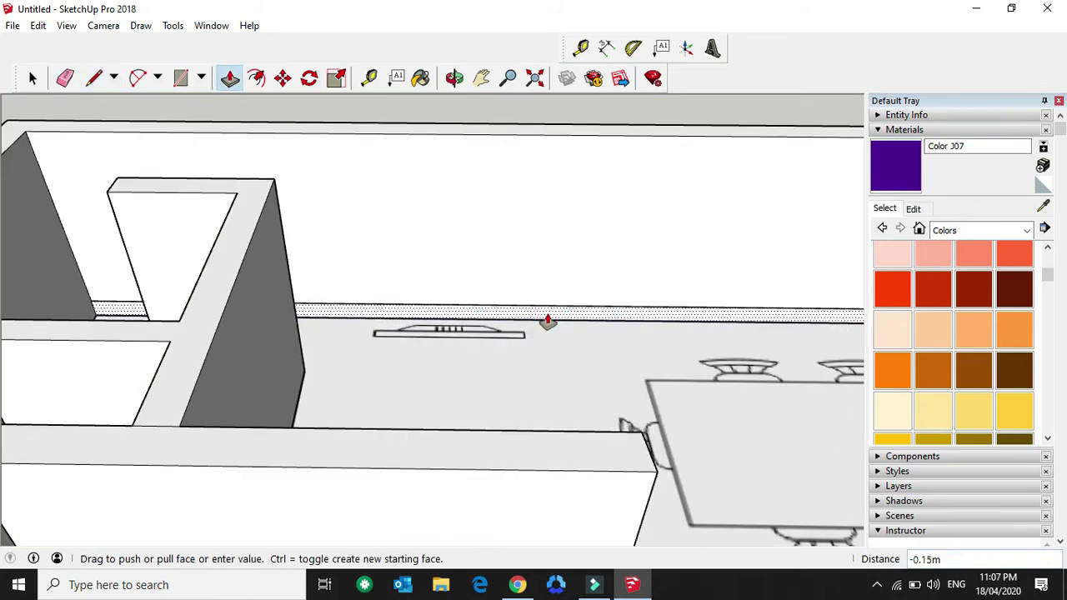
pyautogui.moveTo(547, 322); pyautogui.dragTo(546, 384)
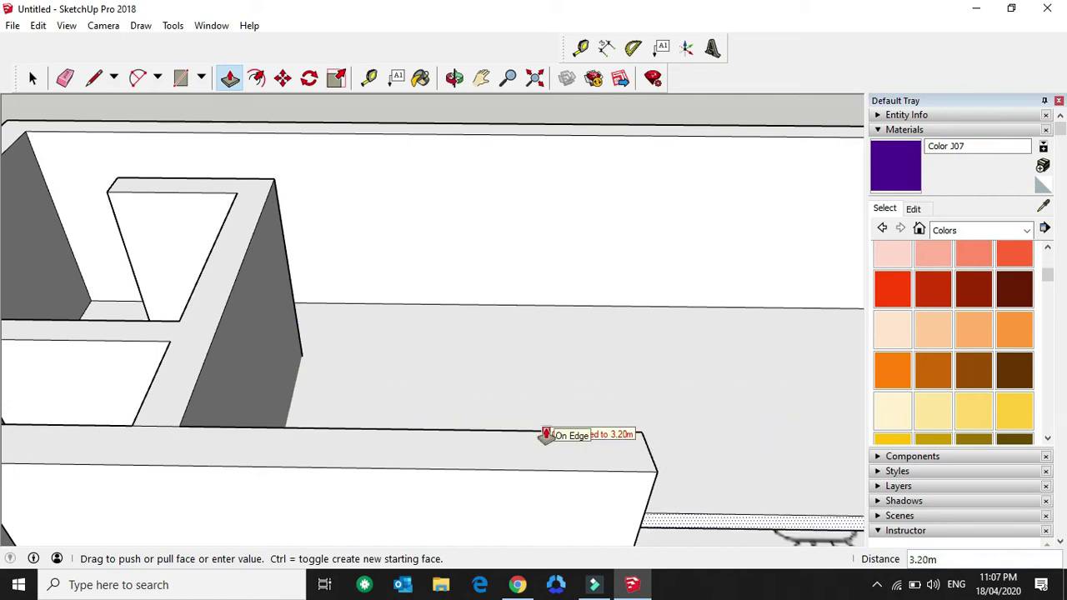
pyautogui.moveTo(546, 384); pyautogui.dragTo(547, 434)
# Step: Pan and orbit across to frame the bedroom's far wall
pyautogui.keyDown('shift'); pyautogui.moveTo(750, 421); pyautogui.dragTo(565, 292, button='middle'); pyautogui.keyUp('shift')
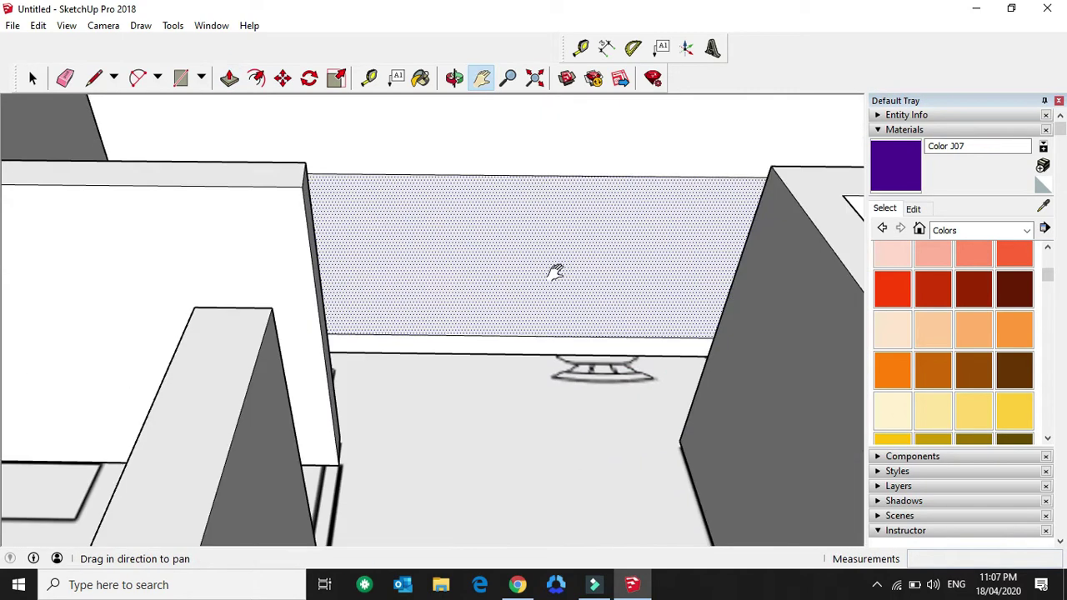
pyautogui.moveTo(606, 333); pyautogui.dragTo(514, 405, button='middle')
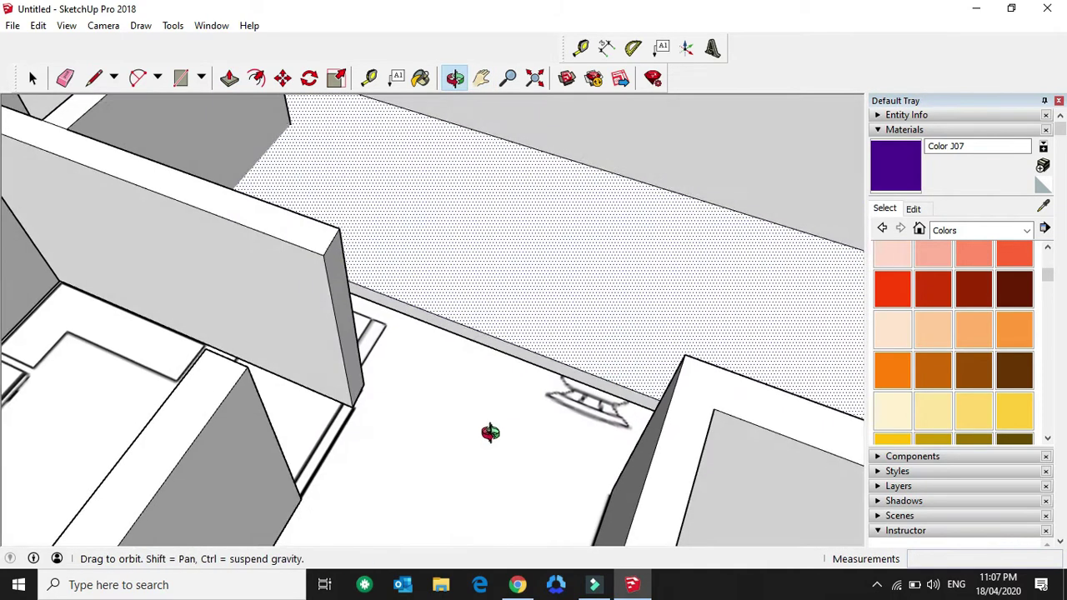
pyautogui.moveTo(525, 358)
pyautogui.mouseDown(button='middle')
pyautogui.moveTo(626, 377)
pyautogui.moveTo(609, 367)
pyautogui.moveTo(564, 380)
pyautogui.mouseUp(button='middle')
pyautogui.scroll(2, 563, 379)
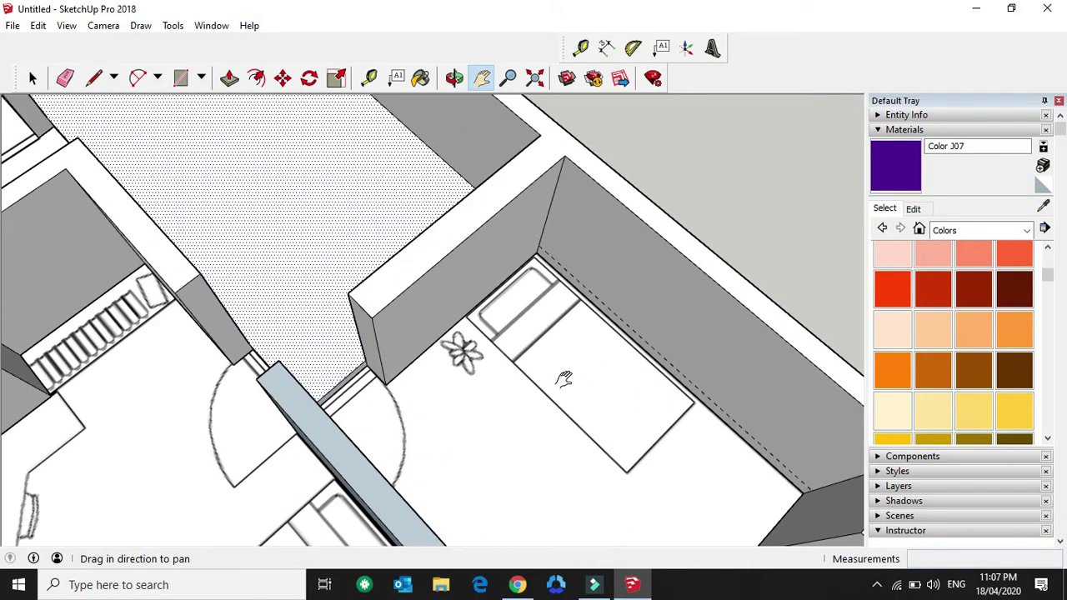
pyautogui.moveTo(582, 383)
pyautogui.mouseDown()
pyautogui.moveTo(522, 367)
pyautogui.moveTo(686, 318)
pyautogui.mouseUp()
pyautogui.press('o')
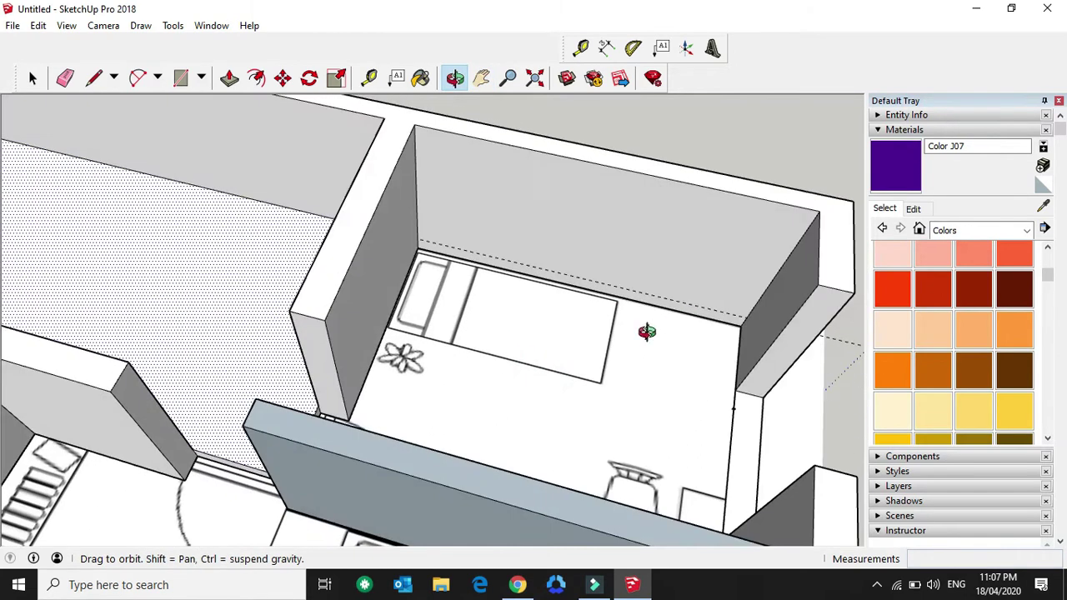
pyautogui.press('h')
pyautogui.moveTo(623, 342); pyautogui.dragTo(586, 365)
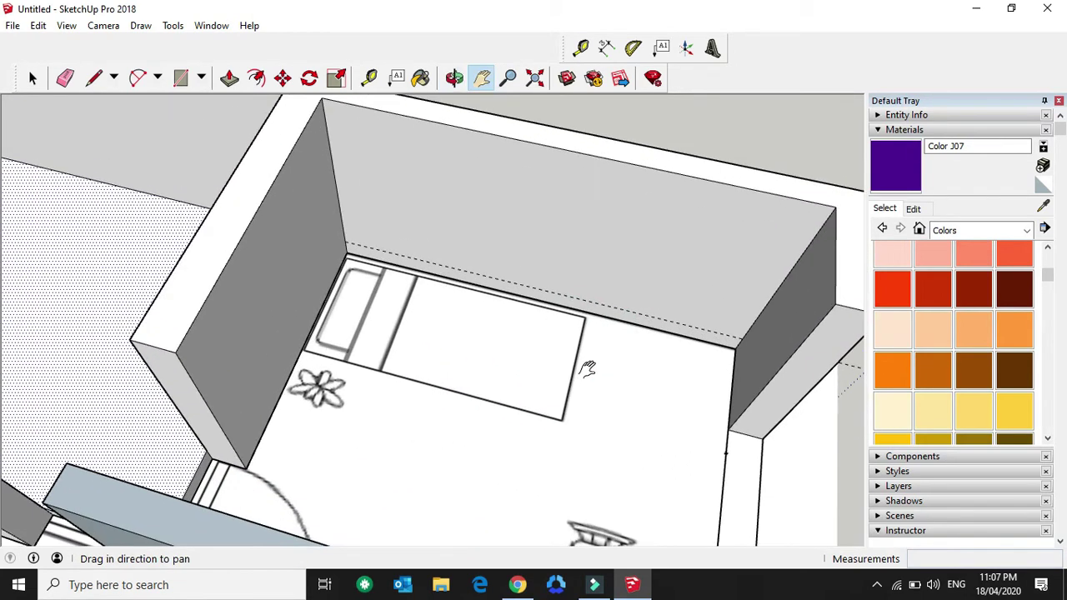
# Step: Draw a line from the bedroom wall corner and raise the resulting strip 2.17 m
pyautogui.click(93, 78)
pyautogui.scroll(2, 310, 274)
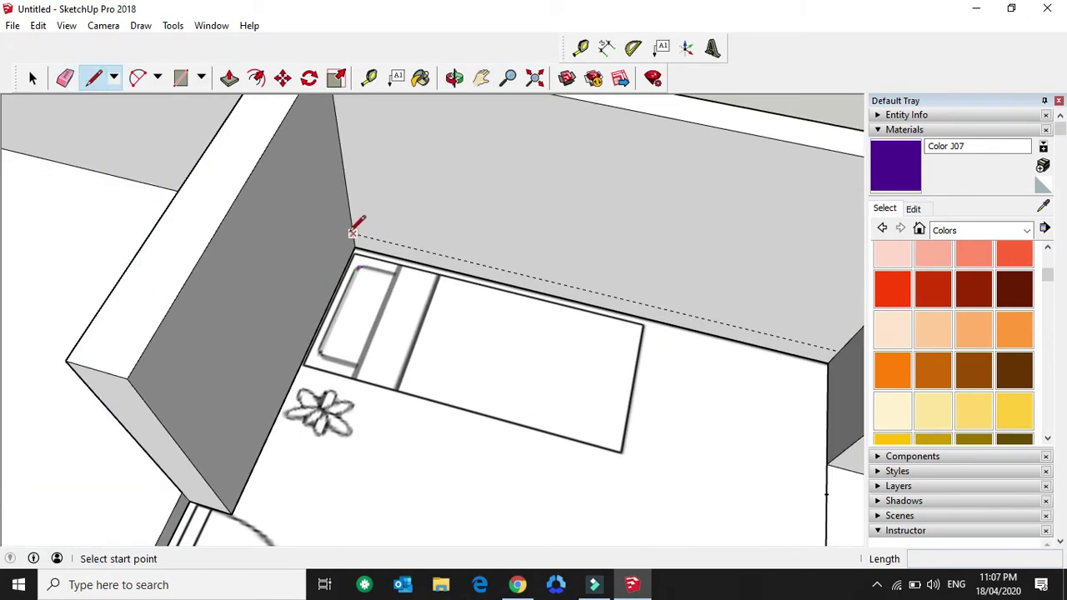
pyautogui.click(353, 233)
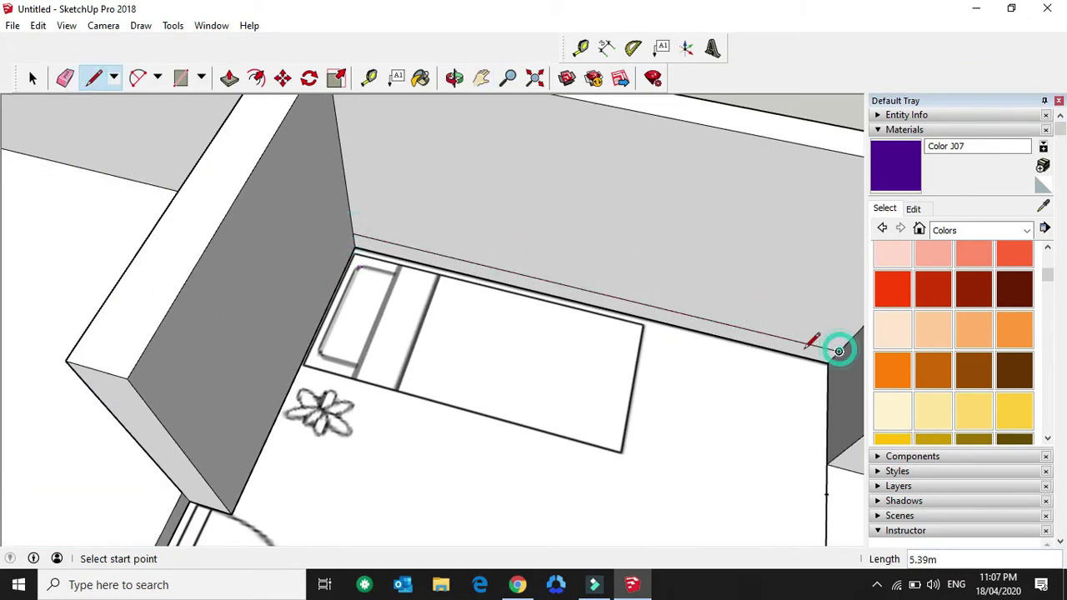
pyautogui.press('p')
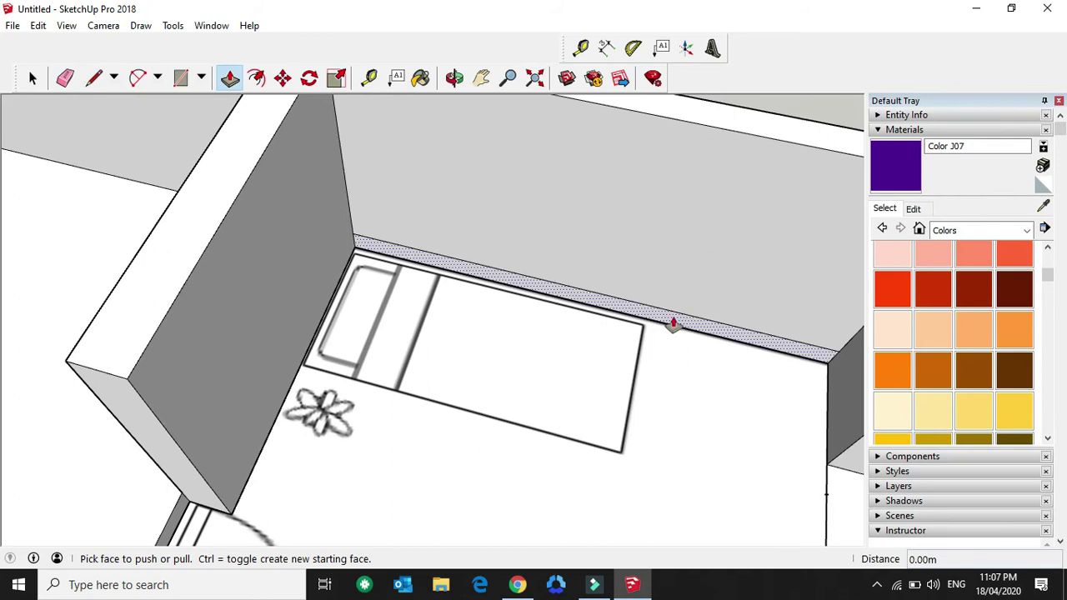
pyautogui.click(672, 325)
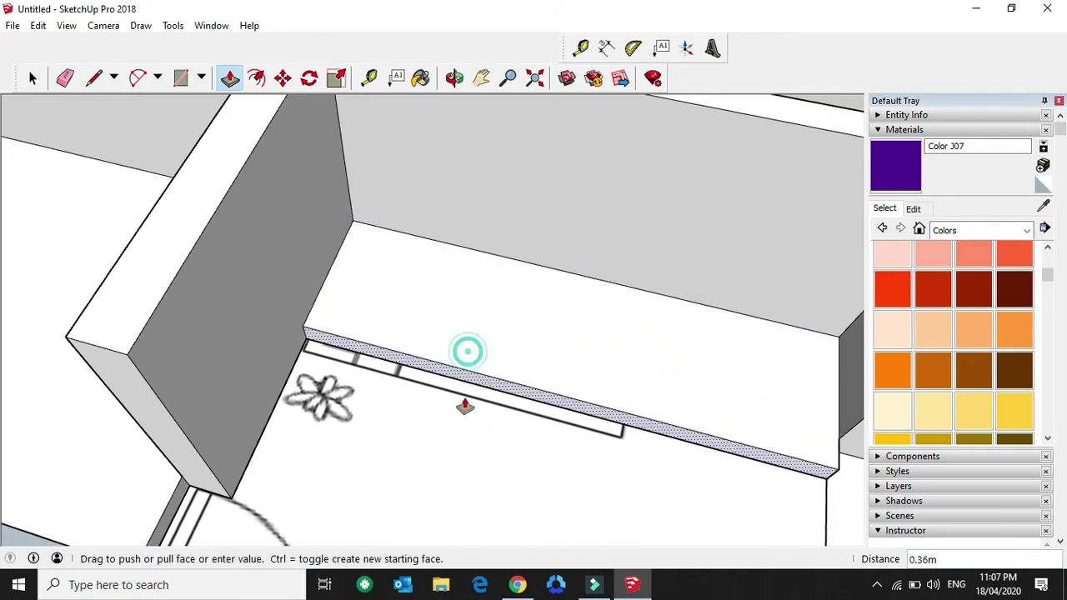
pyautogui.click(415, 550)
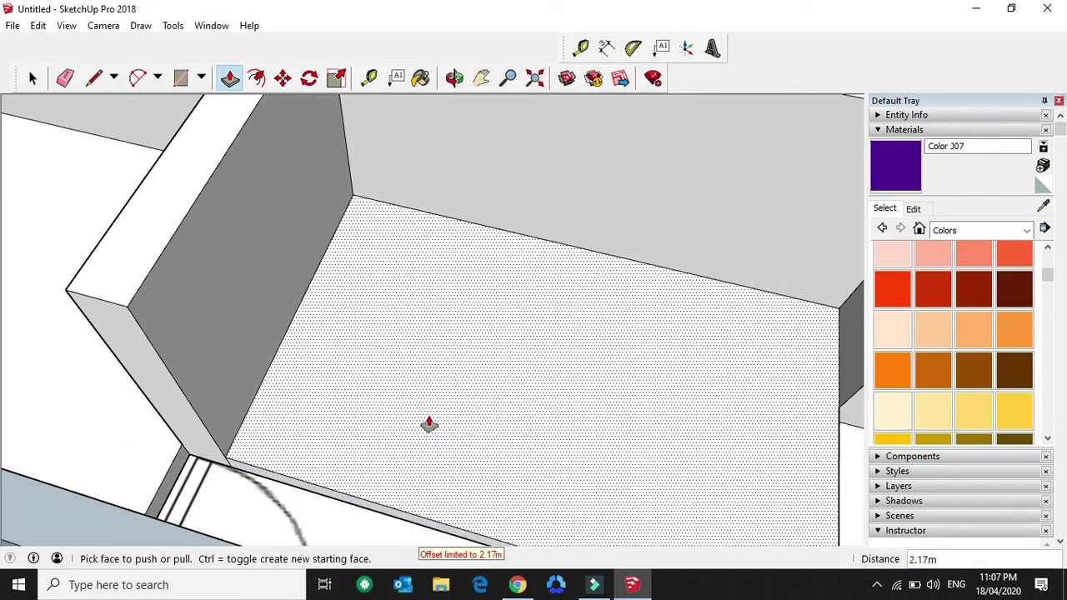
pyautogui.moveTo(519, 386)
pyautogui.mouseDown(button='middle')
pyautogui.moveTo(367, 427)
pyautogui.moveTo(458, 375)
pyautogui.mouseUp(button='middle')
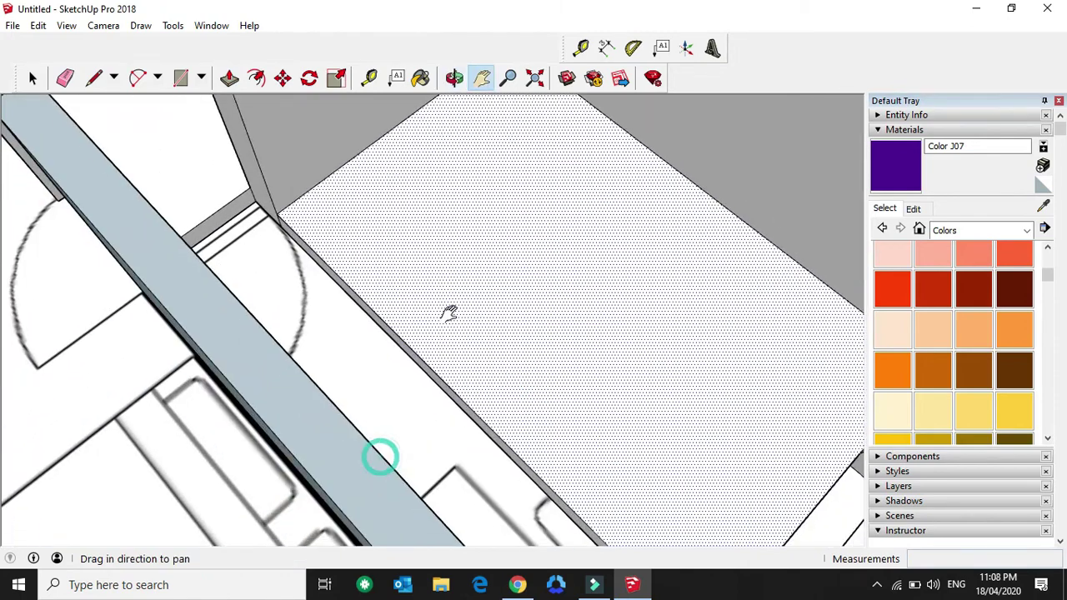
pyautogui.press('p')
pyautogui.scroll(-5, 548, 317)
pyautogui.scroll(3, 605, 409)
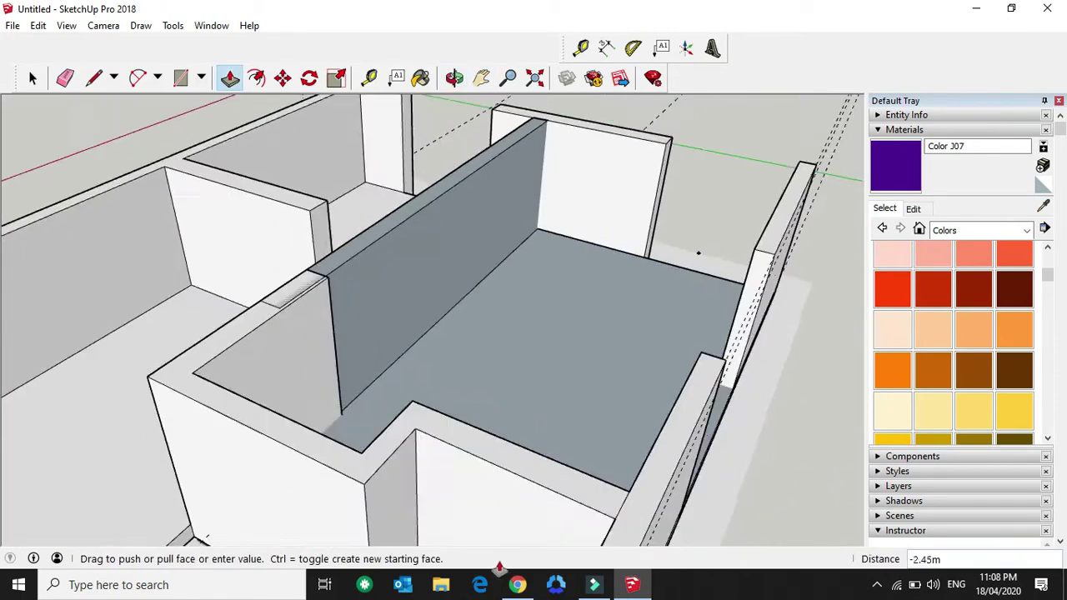
pyautogui.moveTo(605, 409); pyautogui.dragTo(358, 401, button='middle')
pyautogui.click(359, 401)
pyautogui.scroll(-3, 493, 295)
pyautogui.keyDown('shift'); pyautogui.moveTo(492, 295); pyautogui.dragTo(239, 523, button='middle'); pyautogui.keyUp('shift')
pyautogui.scroll(3, 416, 210)
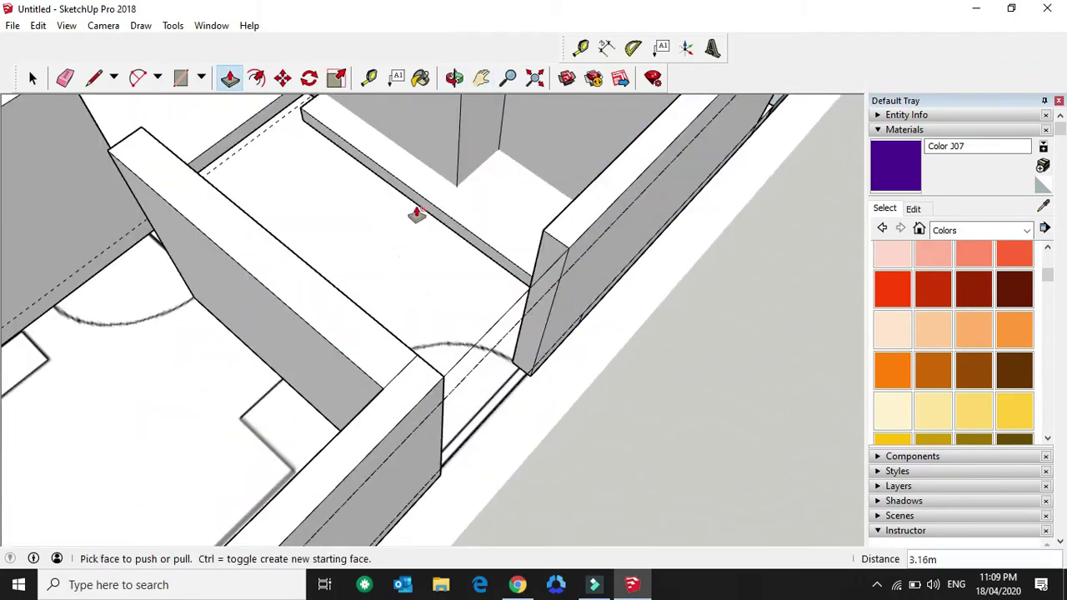
pyautogui.scroll(-3, 281, 476)
pyautogui.keyDown('shift'); pyautogui.moveTo(281, 476); pyautogui.dragTo(380, 432, button='middle'); pyautogui.keyUp('shift')
pyautogui.scroll(3, 438, 415)
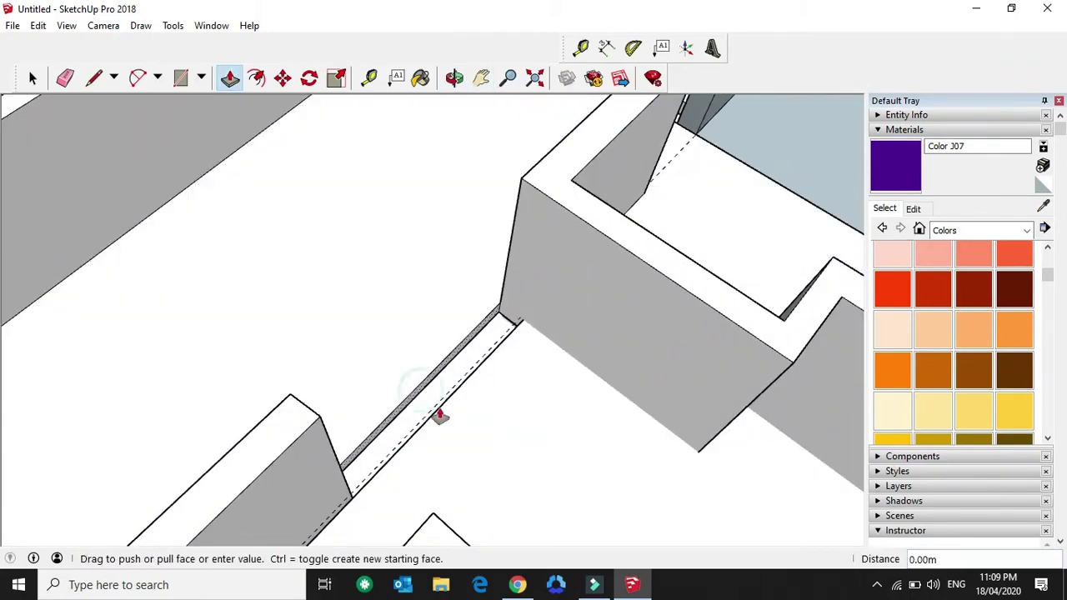
pyautogui.moveTo(438, 414); pyautogui.dragTo(500, 310, button='middle')
pyautogui.scroll(2, 450, 335)
pyautogui.scroll(-4, 419, 315)
pyautogui.moveTo(420, 315); pyautogui.dragTo(309, 353, button='middle')
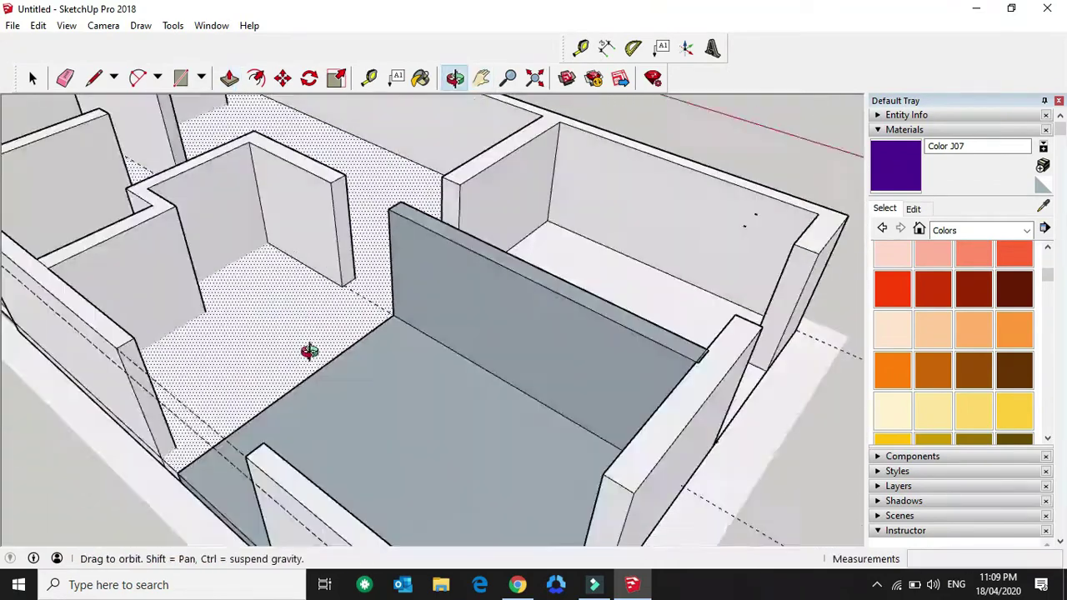
pyautogui.scroll(3, 467, 291)
pyautogui.scroll(-3, 281, 298)
pyautogui.press('e')
pyautogui.moveTo(281, 298); pyautogui.dragTo(476, 361, button='middle')
pyautogui.moveTo(626, 226)
pyautogui.mouseDown(button='middle')
pyautogui.moveTo(354, 371)
pyautogui.moveTo(369, 245)
pyautogui.moveTo(431, 274)
pyautogui.moveTo(457, 305)
pyautogui.moveTo(315, 381)
pyautogui.moveTo(375, 381)
pyautogui.mouseUp(button='middle')
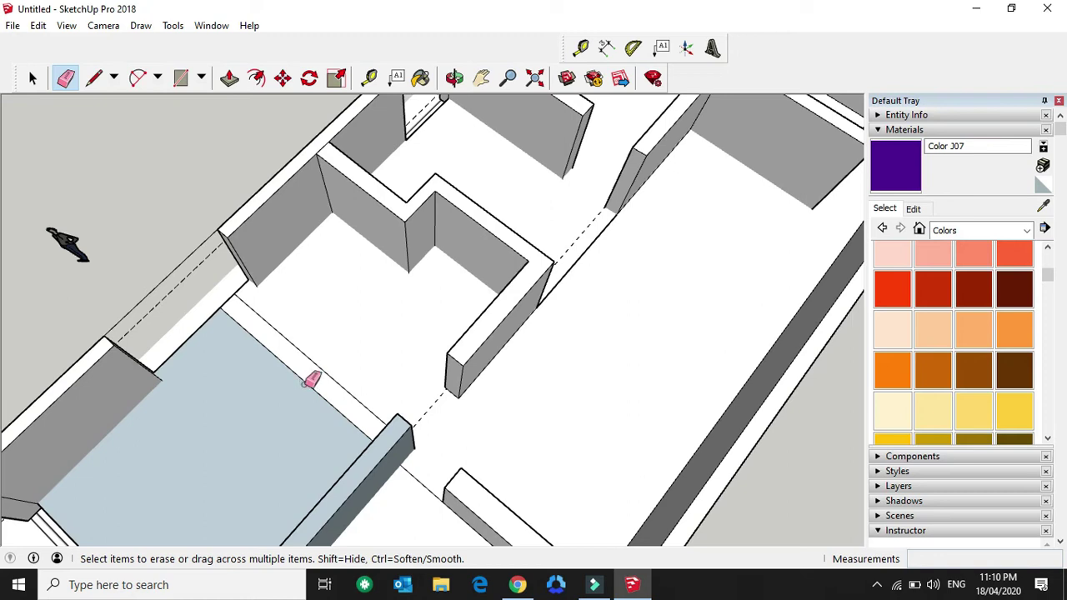
# Step: Erase the stray light-blue face on the lower-left room's floor
pyautogui.click(305, 384)
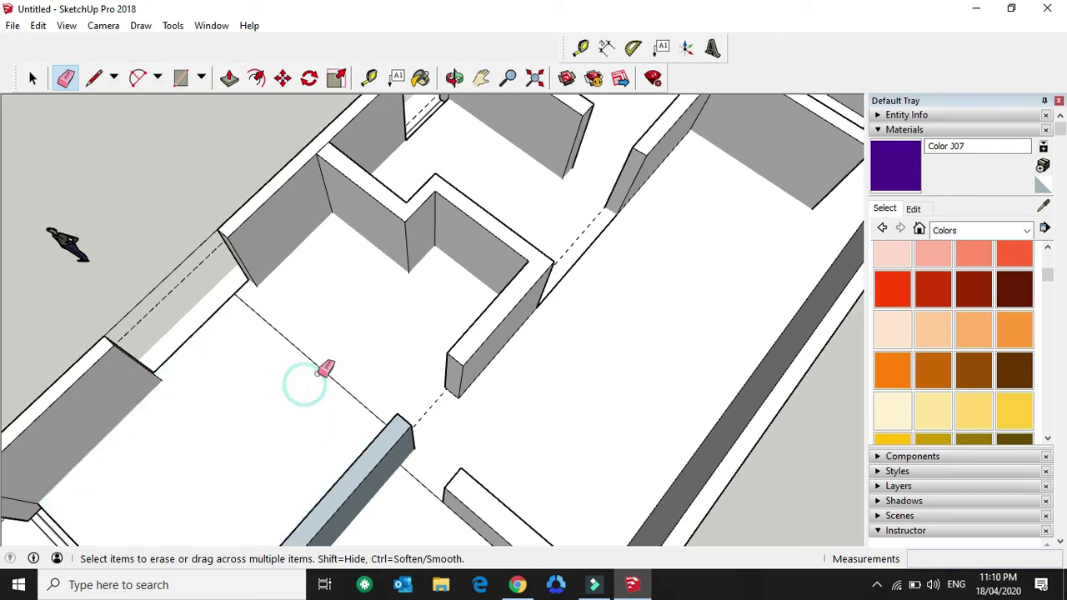
pyautogui.scroll(-2, 478, 495)
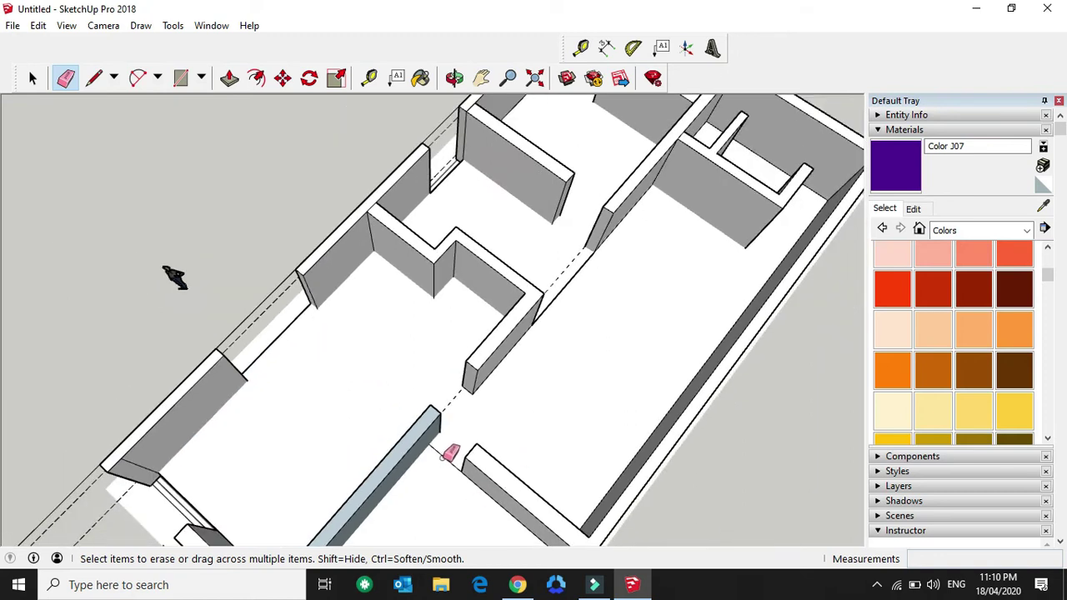
pyautogui.scroll(3, 451, 457)
pyautogui.press('h')
pyautogui.moveTo(610, 274)
pyautogui.mouseDown()
pyautogui.moveTo(395, 500)
pyautogui.moveTo(401, 424)
pyautogui.moveTo(444, 440)
pyautogui.mouseUp()
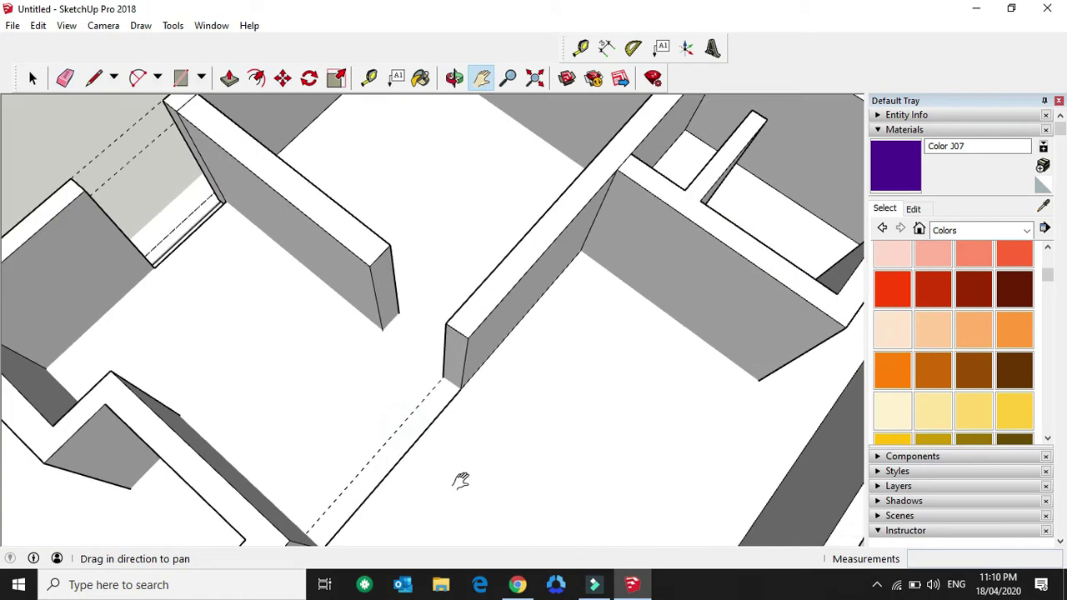
pyautogui.moveTo(461, 481); pyautogui.dragTo(524, 420)
pyautogui.click(65, 78)
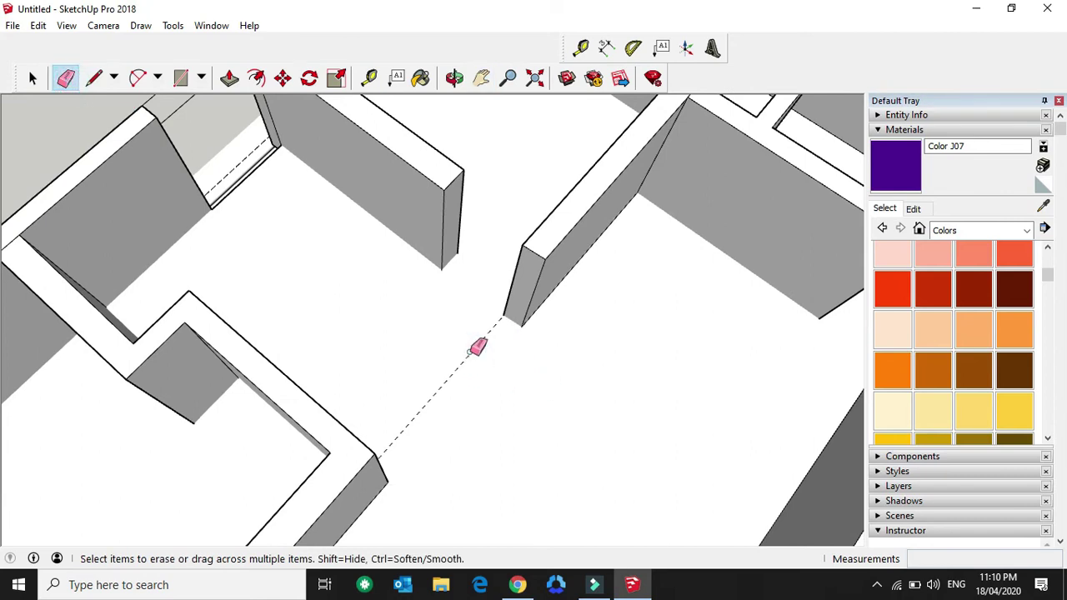
pyautogui.scroll(-3, 473, 351)
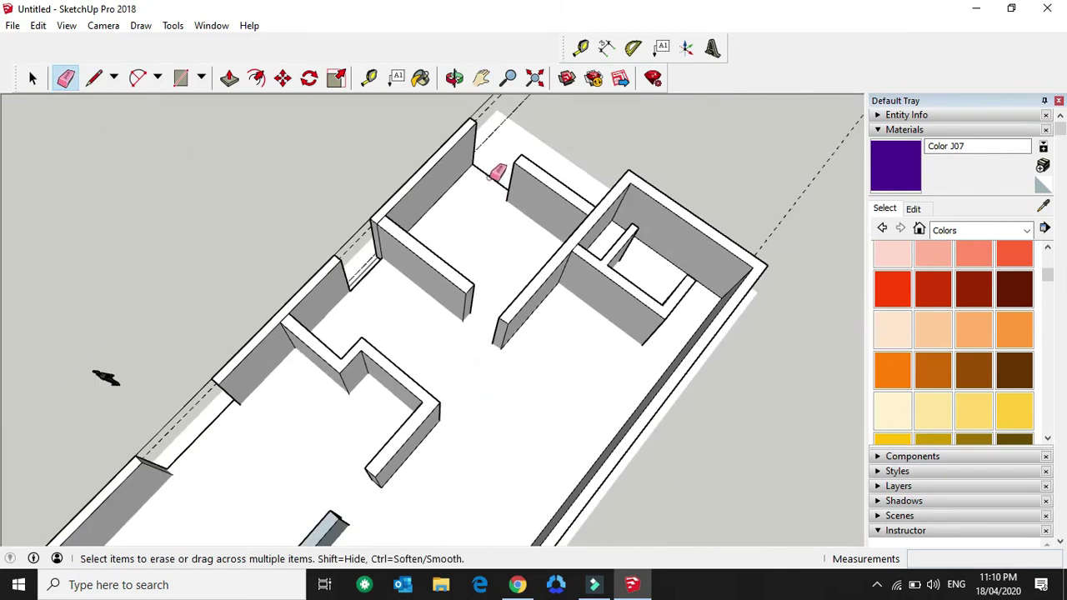
# Step: Orbit the model to check the walls and floor from another side
pyautogui.press('o')
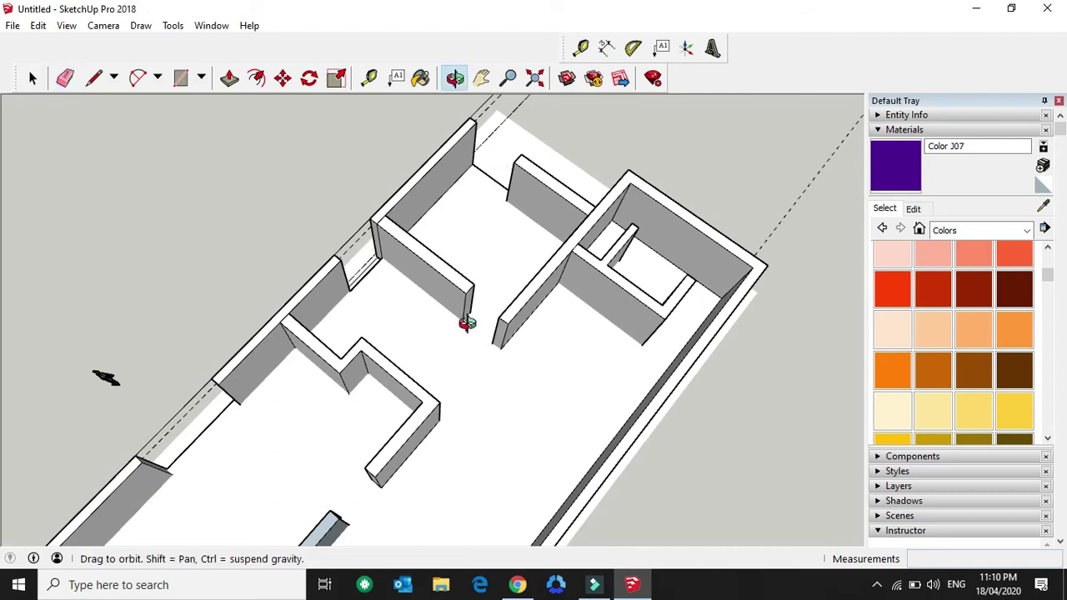
pyautogui.moveTo(445, 372)
pyautogui.mouseDown()
pyautogui.moveTo(281, 362)
pyautogui.moveTo(162, 429)
pyautogui.moveTo(147, 384)
pyautogui.moveTo(455, 431)
pyautogui.moveTo(627, 303)
pyautogui.mouseUp()
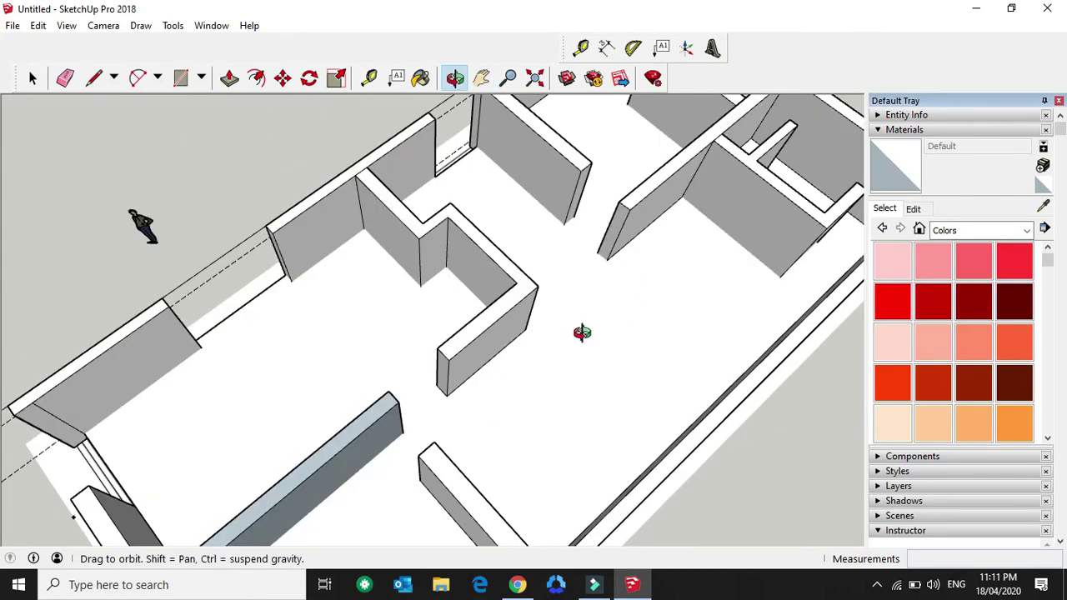
pyautogui.scroll(-3, 661, 387)
pyautogui.moveTo(670, 303); pyautogui.dragTo(571, 358)
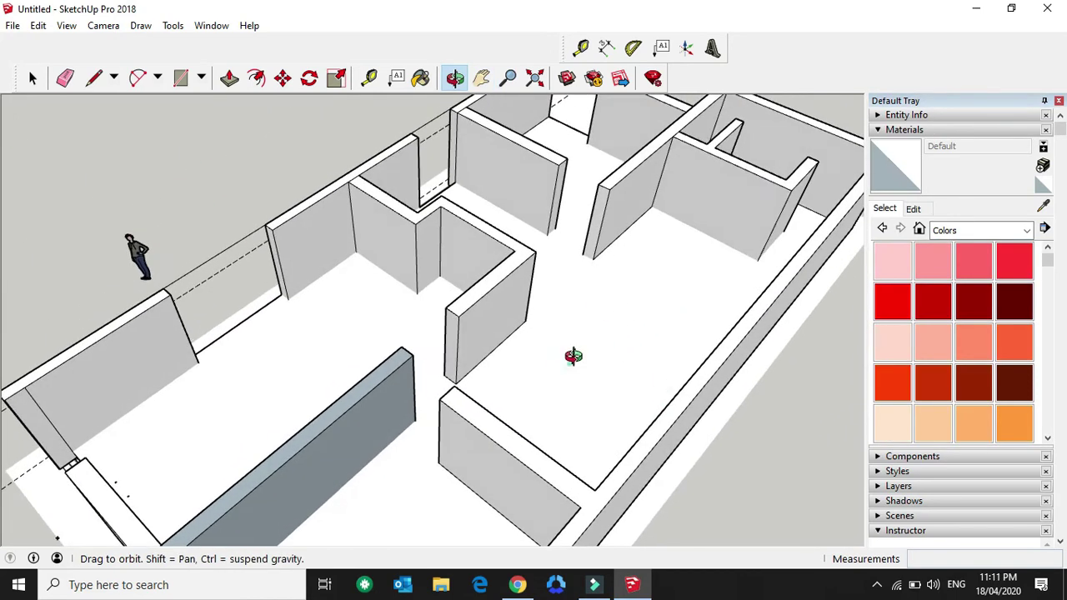
pyautogui.scroll(3, 572, 357)
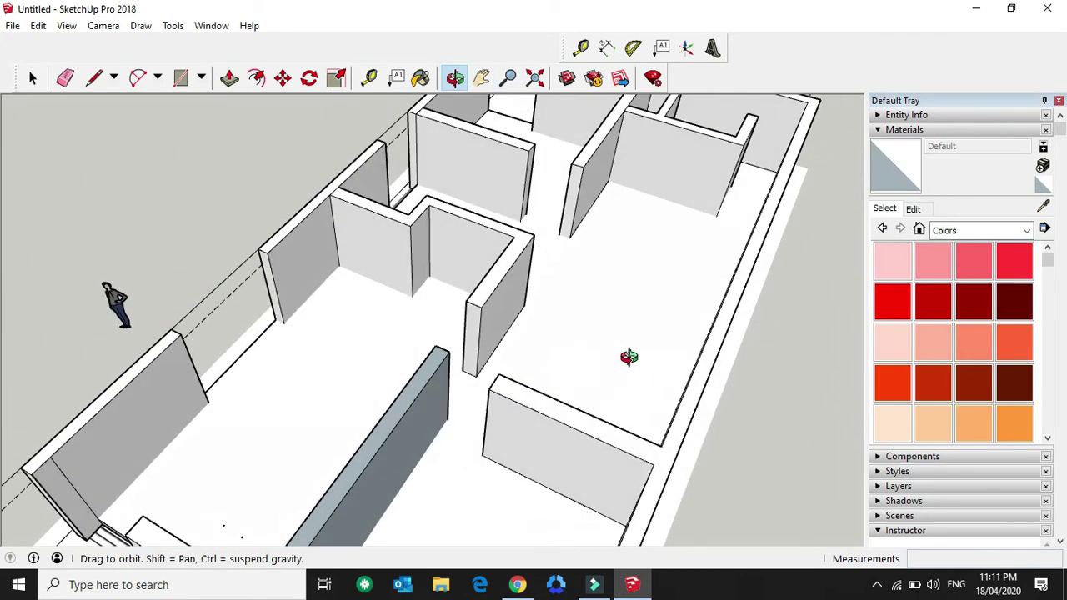
# Step: Paint the apartment floor with Wood Floor Dark from the Wood collection
pyautogui.click(1030, 230)
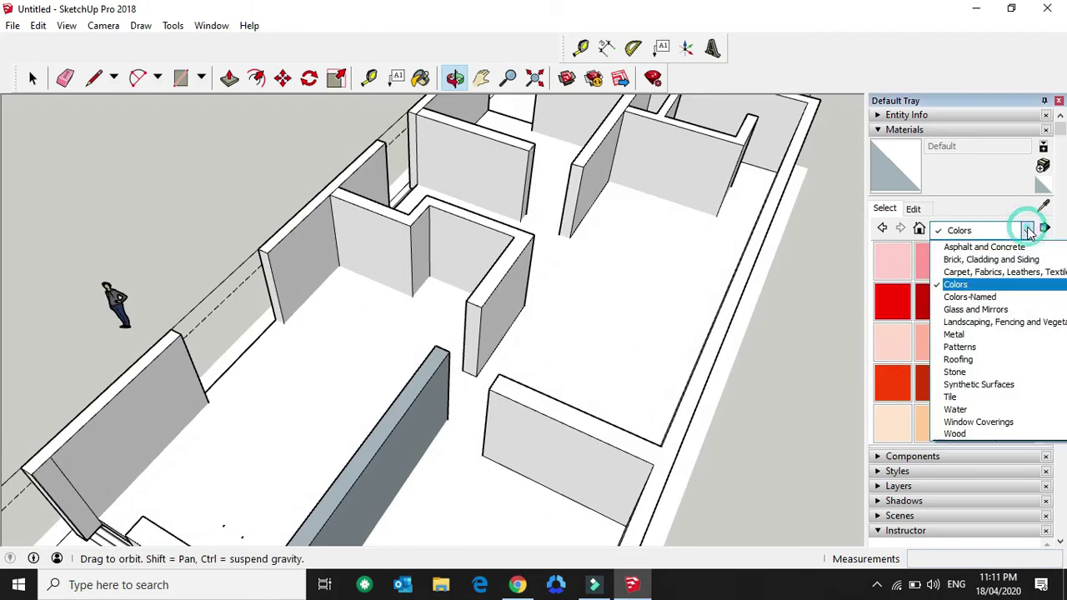
pyautogui.click(964, 435)
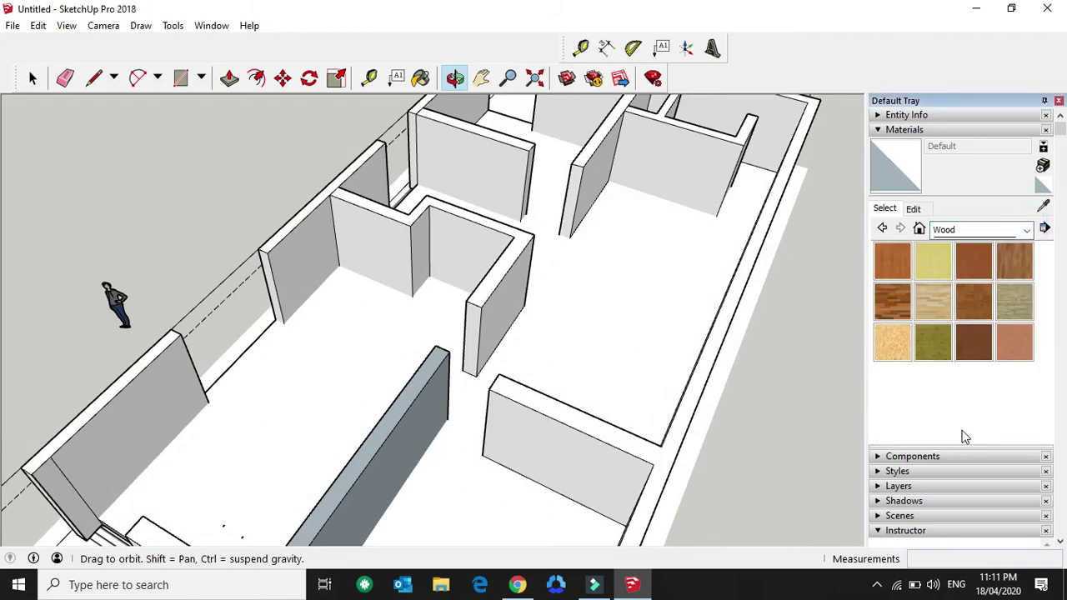
pyautogui.click(892, 301)
pyautogui.click(586, 326)
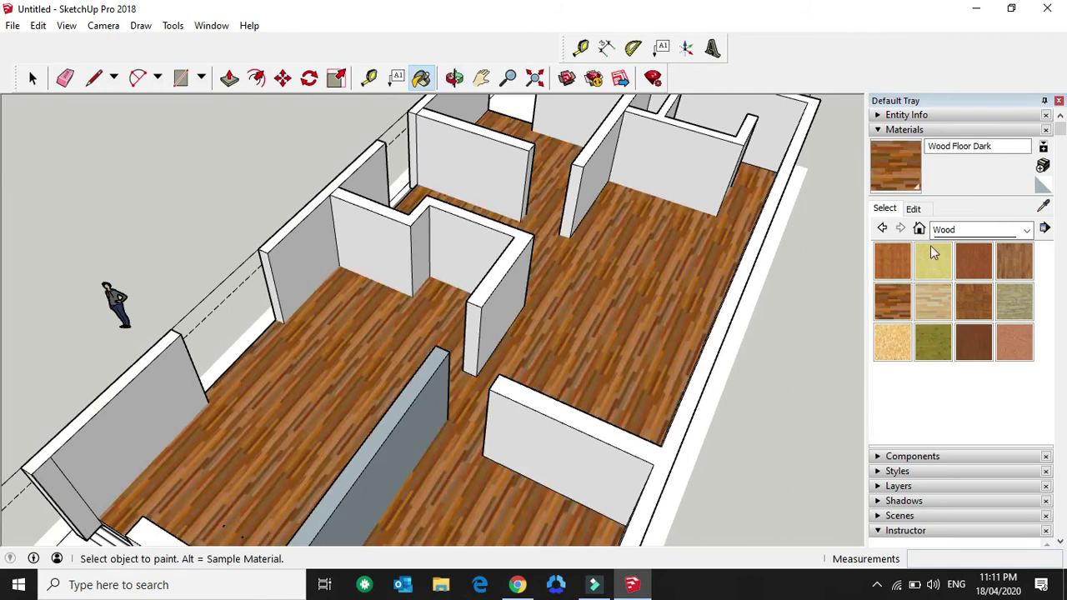
pyautogui.click(1027, 234)
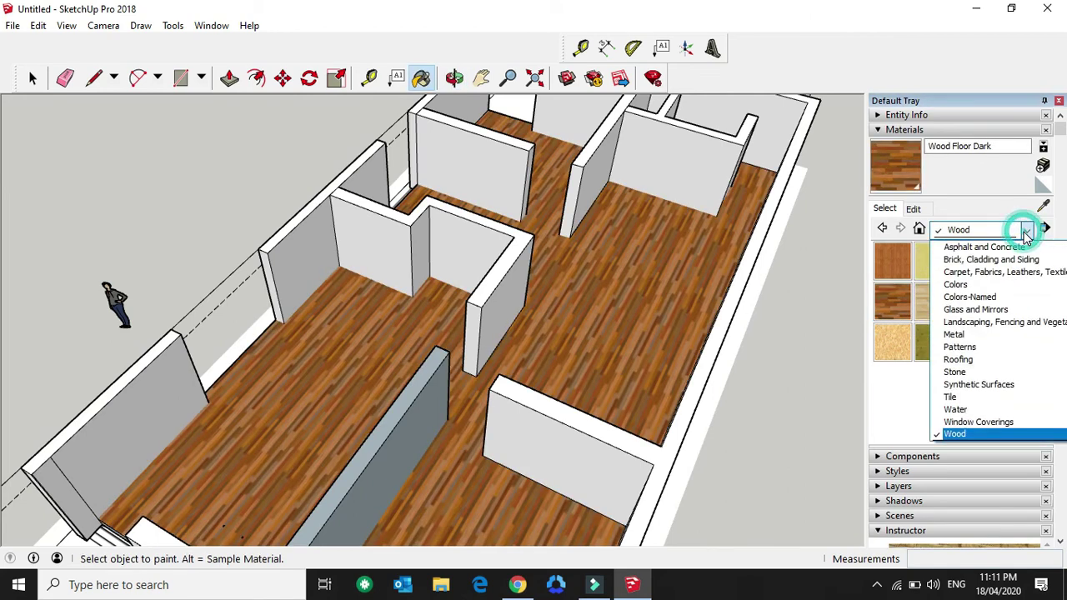
# Step: Repaint the floor with Field Square Tile from the Tile collection
pyautogui.click(968, 398)
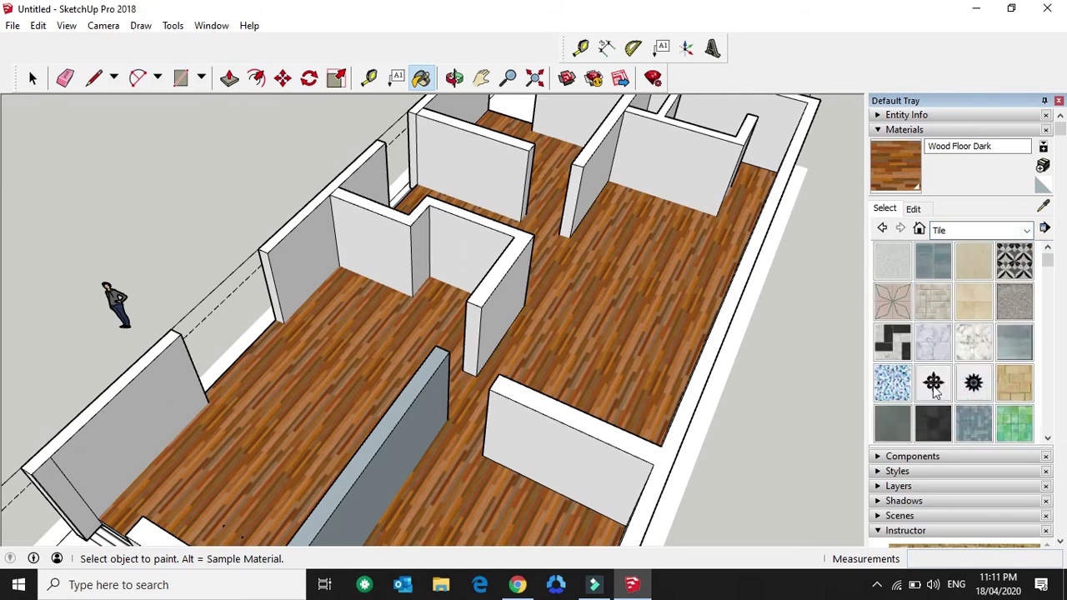
pyautogui.click(973, 305)
pyautogui.click(615, 329)
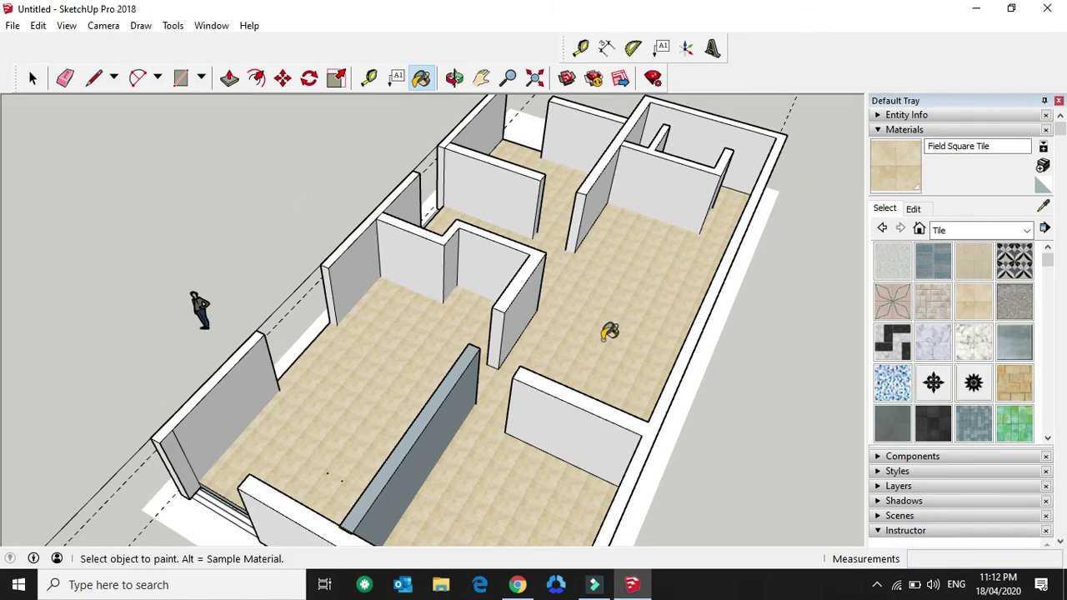